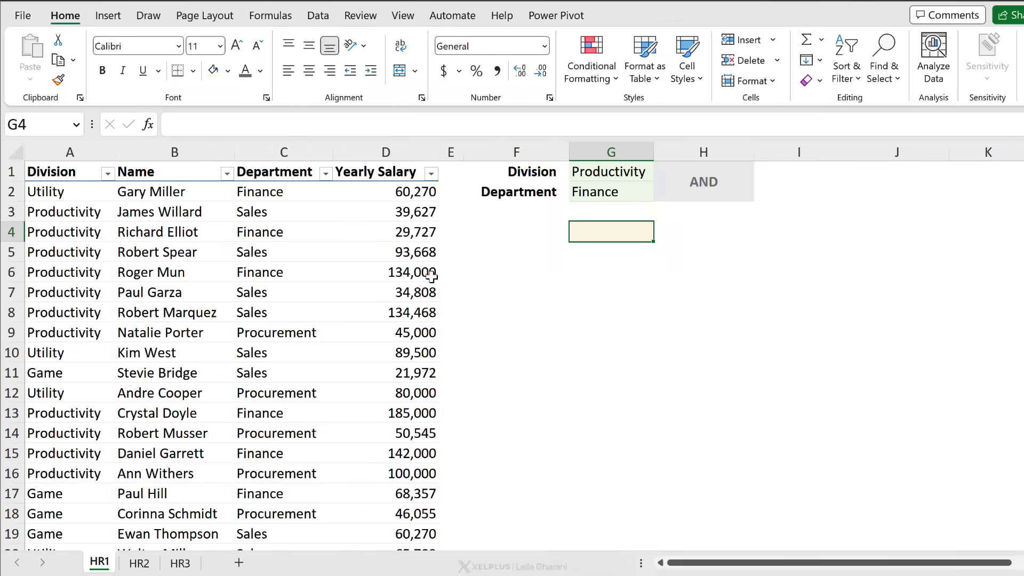
Step: Examine the Division, Name, Department and Yearly Salary columns of the HR1 table and check the table's name
drag(68, 192, 68, 272)
click(68, 192)
click(72, 231)
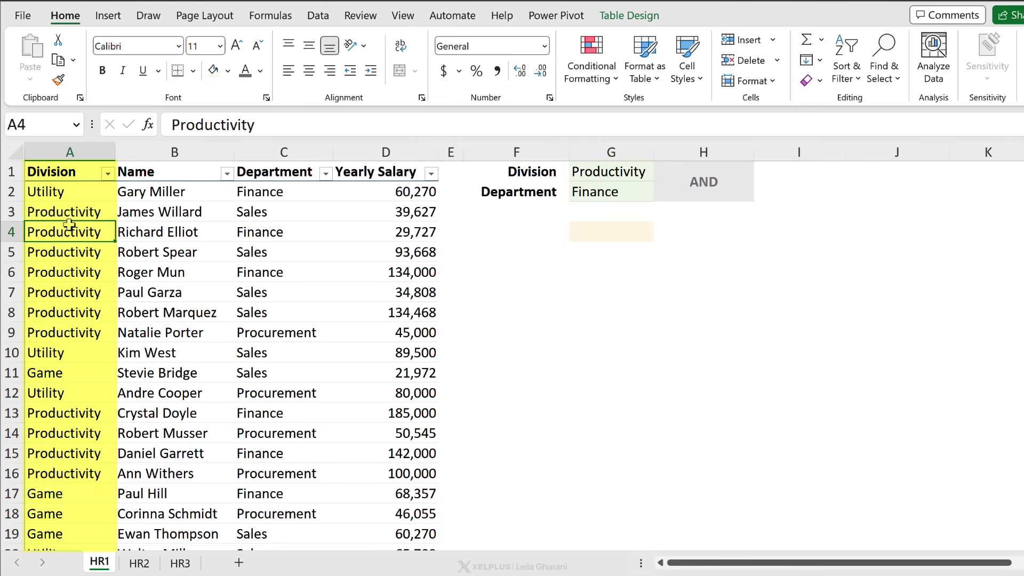
click(62, 366)
click(155, 274)
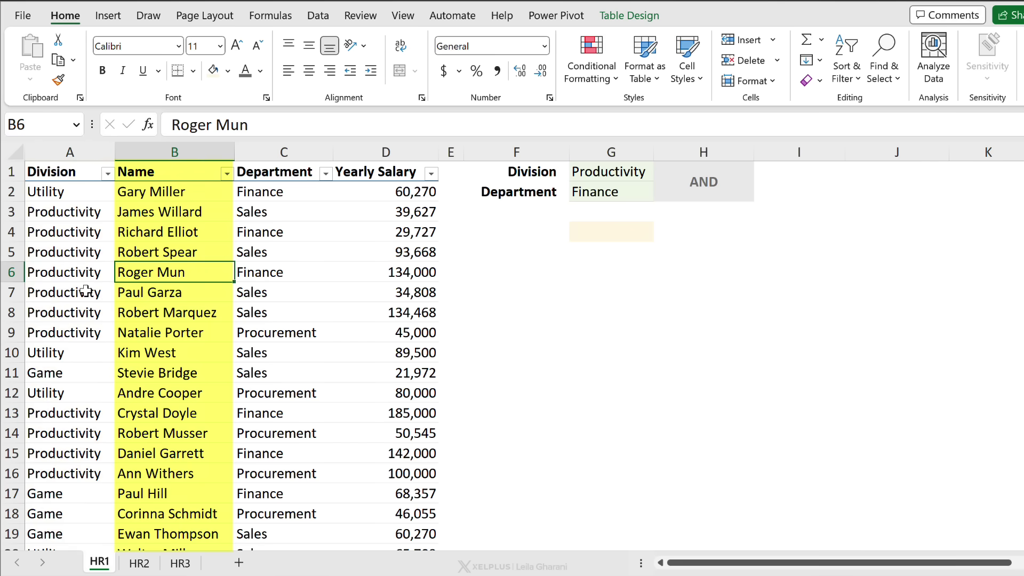
click(268, 271)
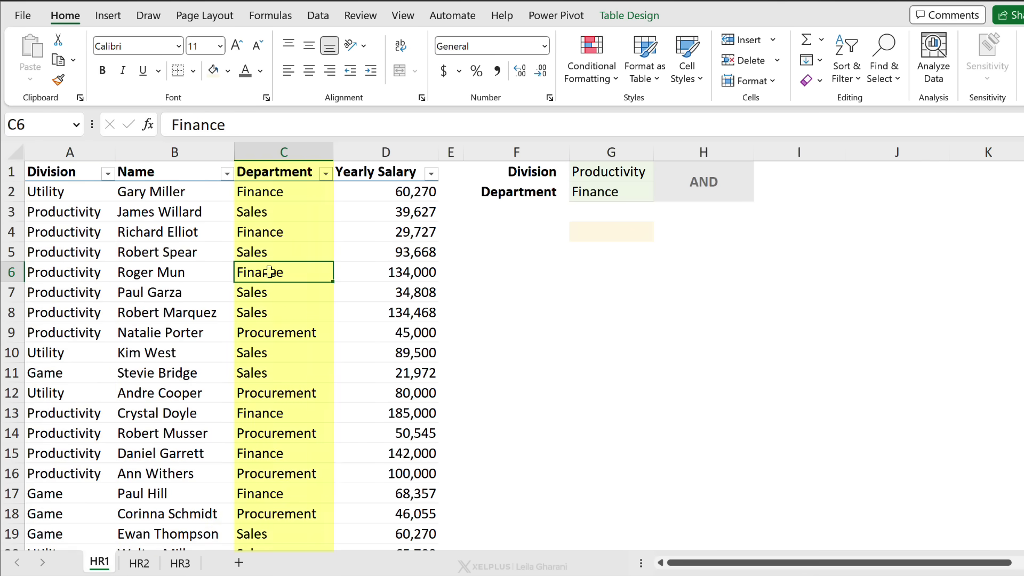
click(389, 270)
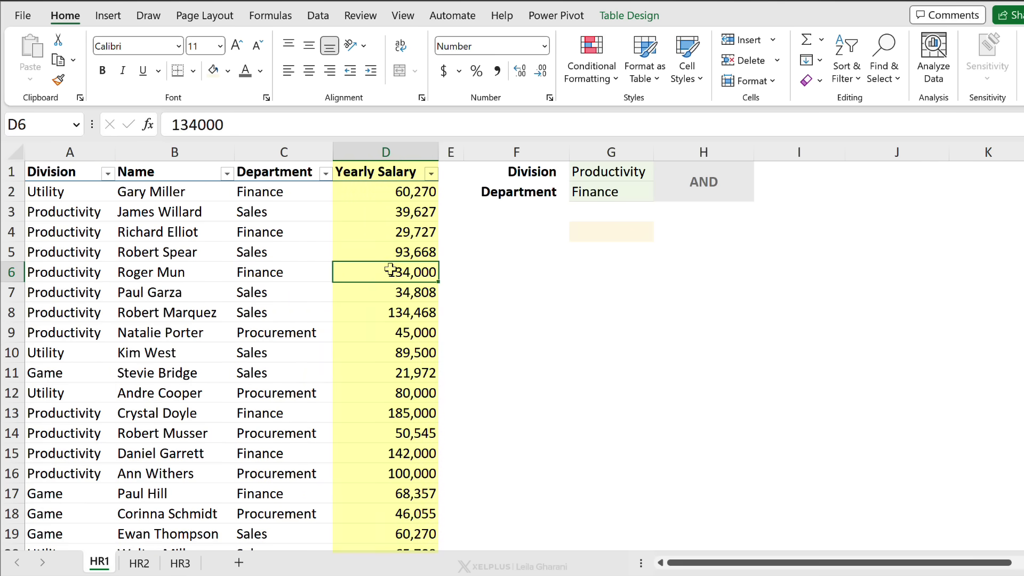
click(643, 22)
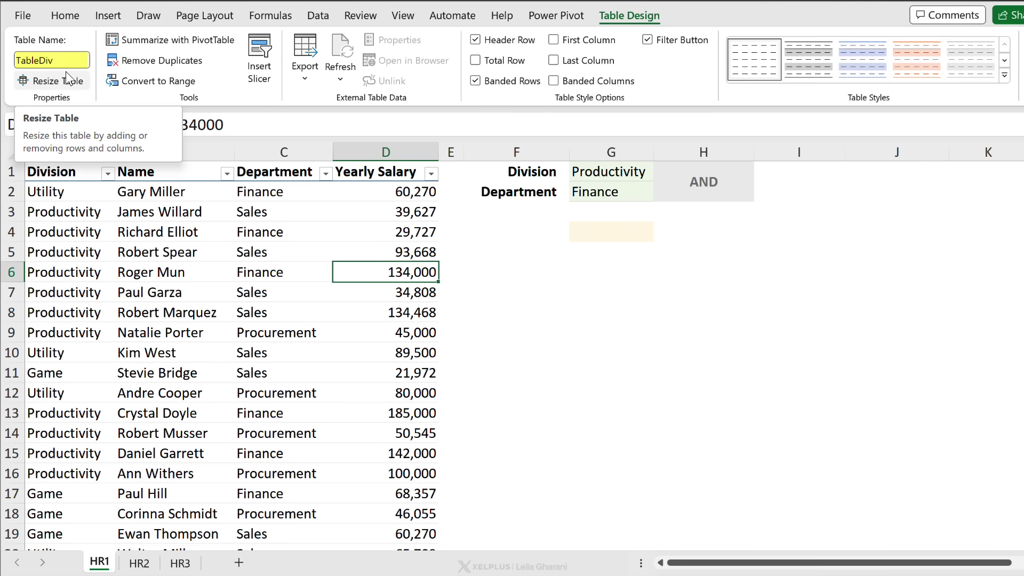
Step: Collapse the ribbon and review the Division and Department criteria cells G1 and G2 beside the table
click(65, 15)
key(ctrl+F1)
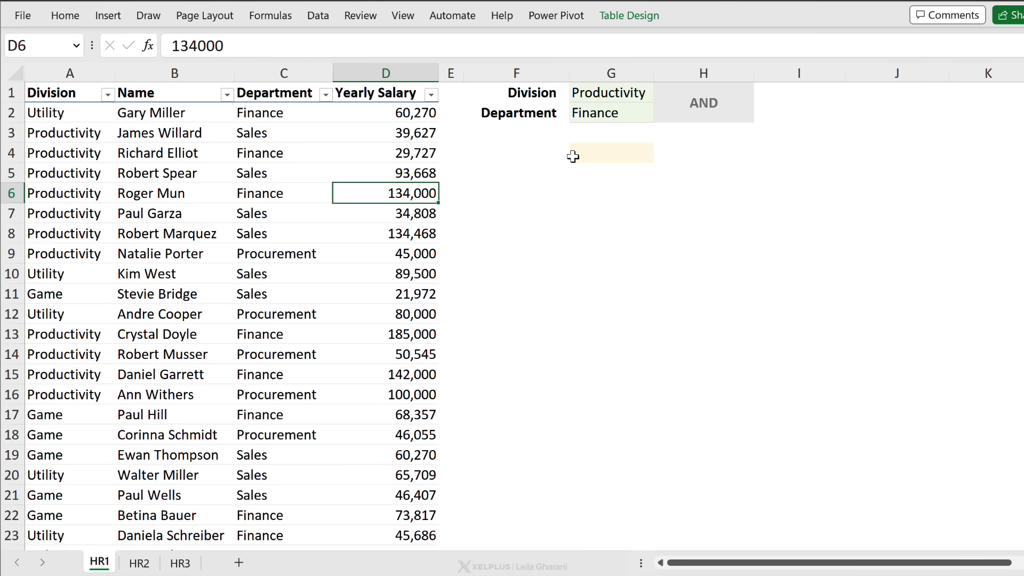
click(620, 152)
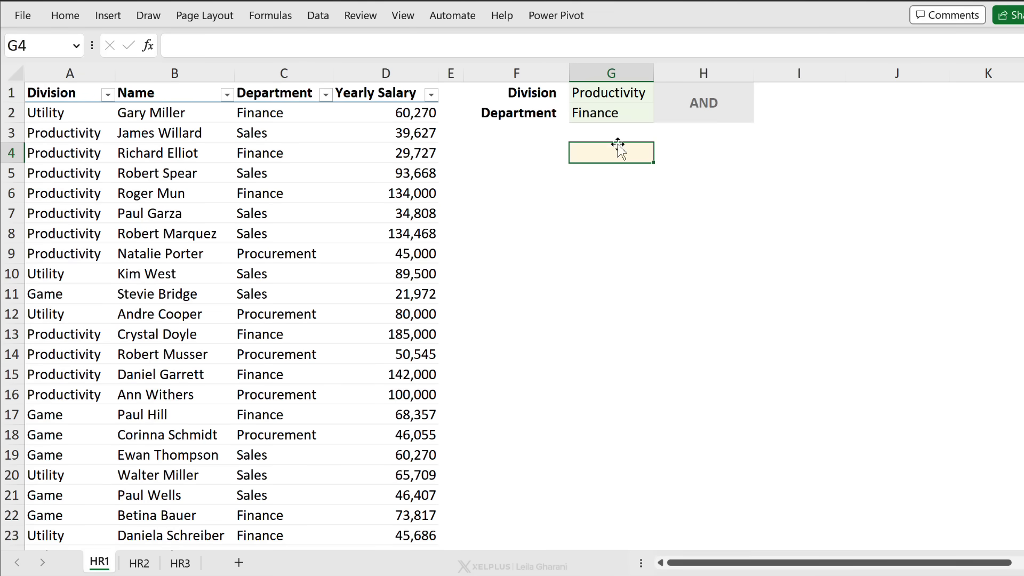
click(608, 95)
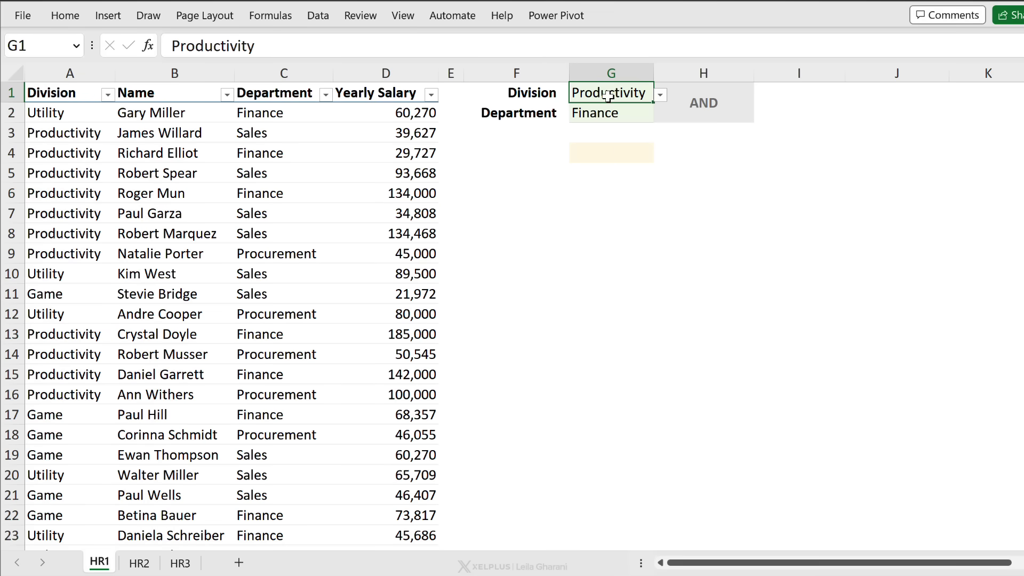
click(702, 107)
click(615, 116)
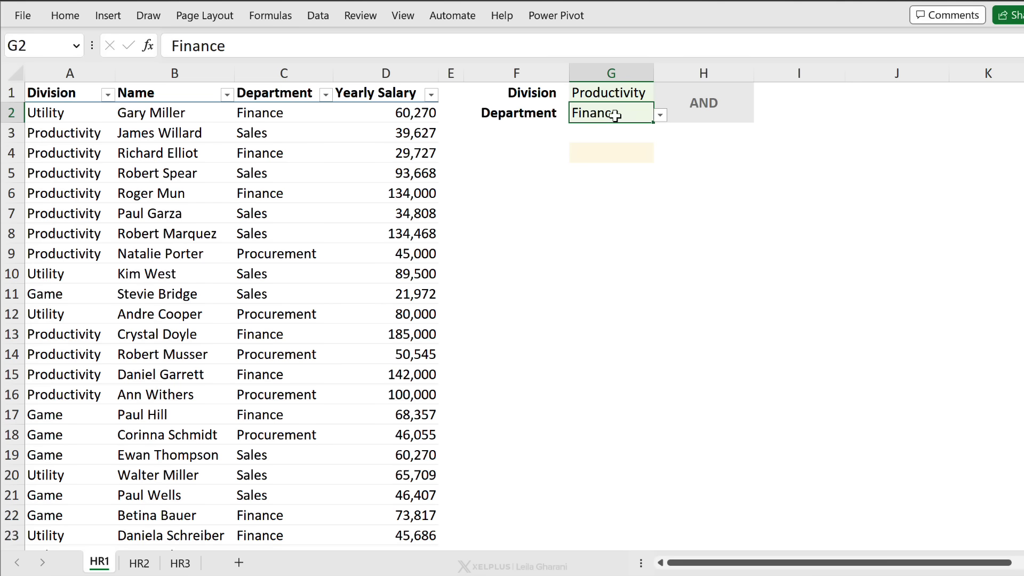
Step: Enter a FILTER formula in G4 that returns the TableDiv rows whose Division equals G1
click(611, 154)
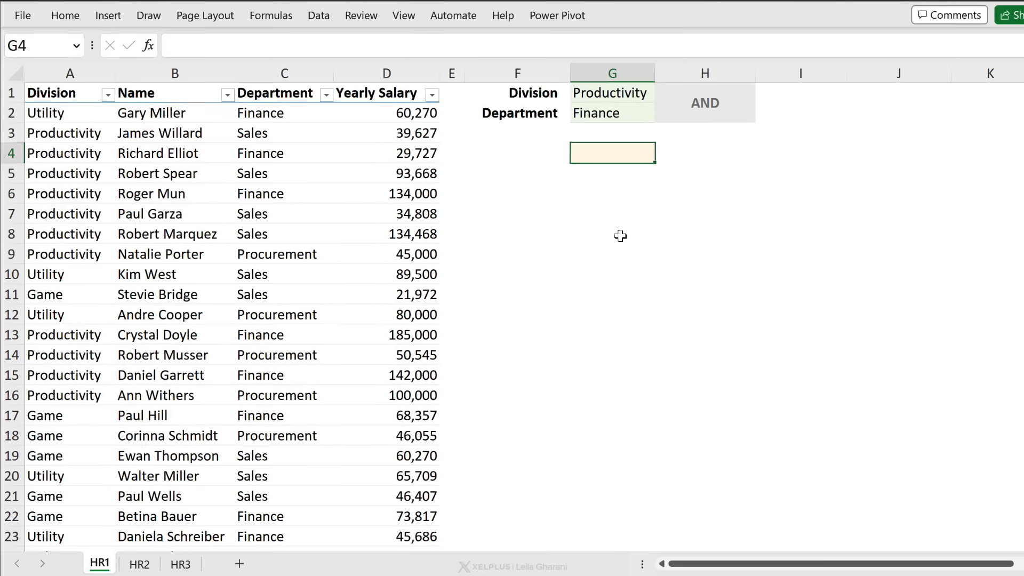
text(=fil)
key(Tab)
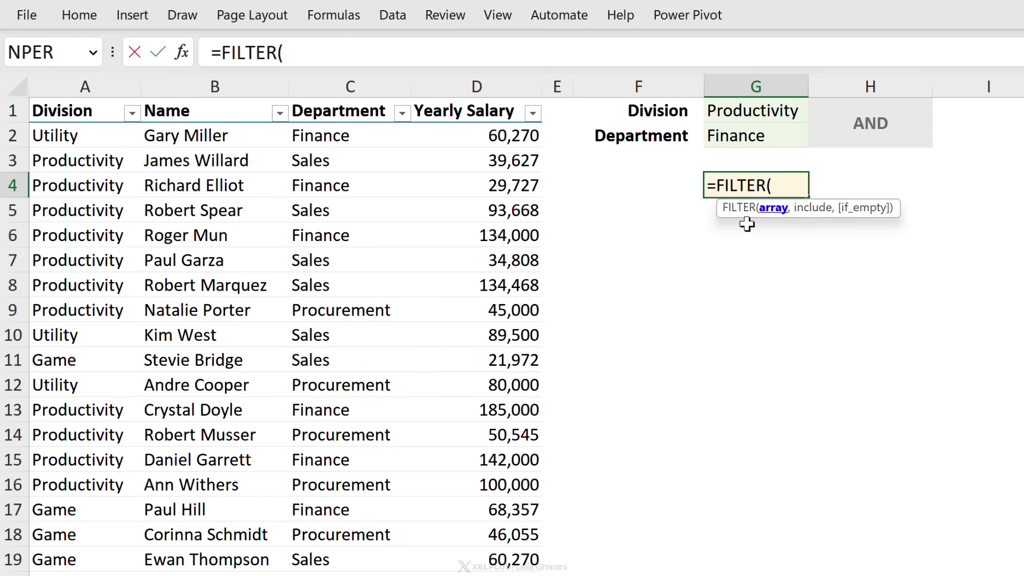
click(31, 95)
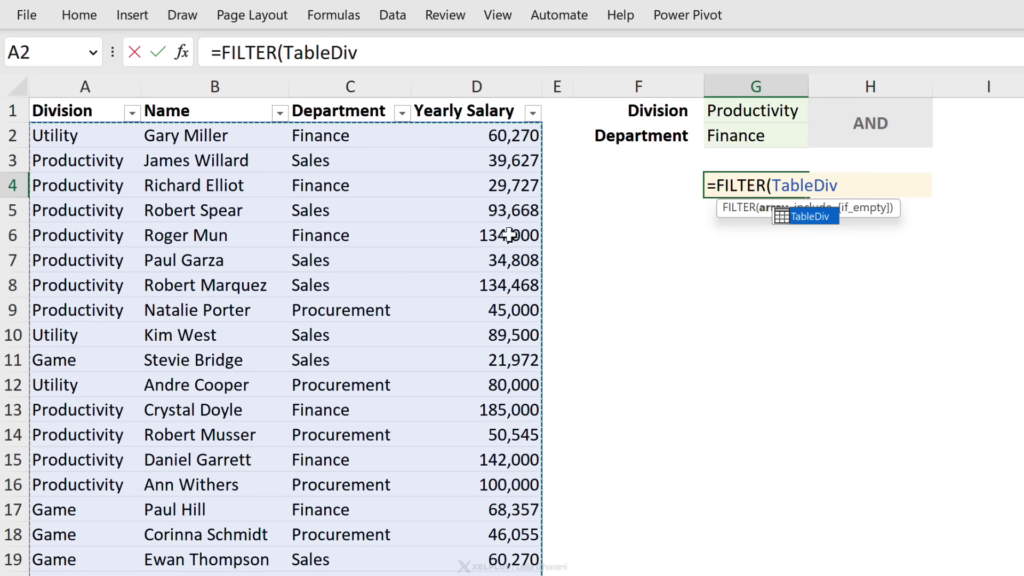
text(,)
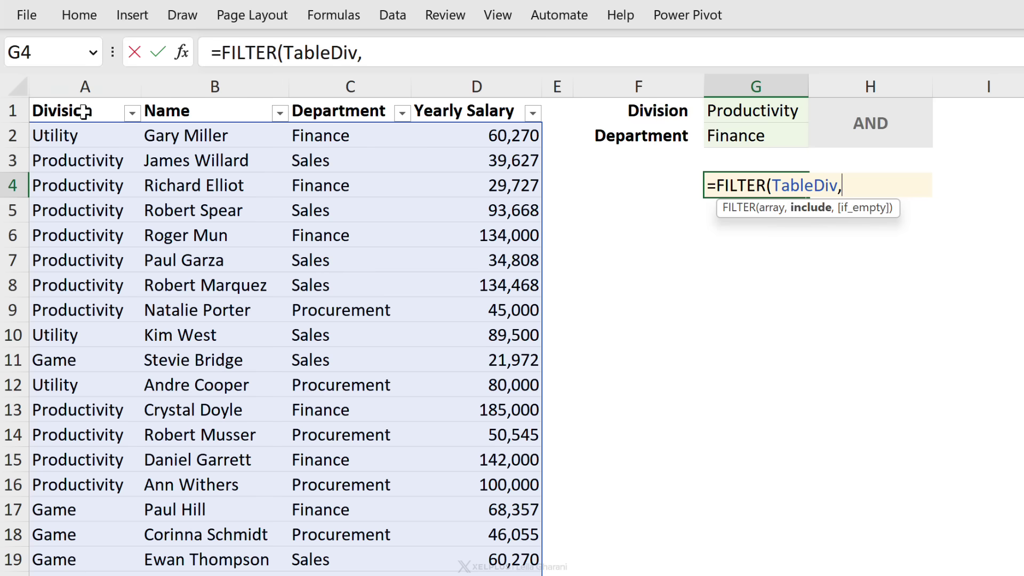
click(81, 97)
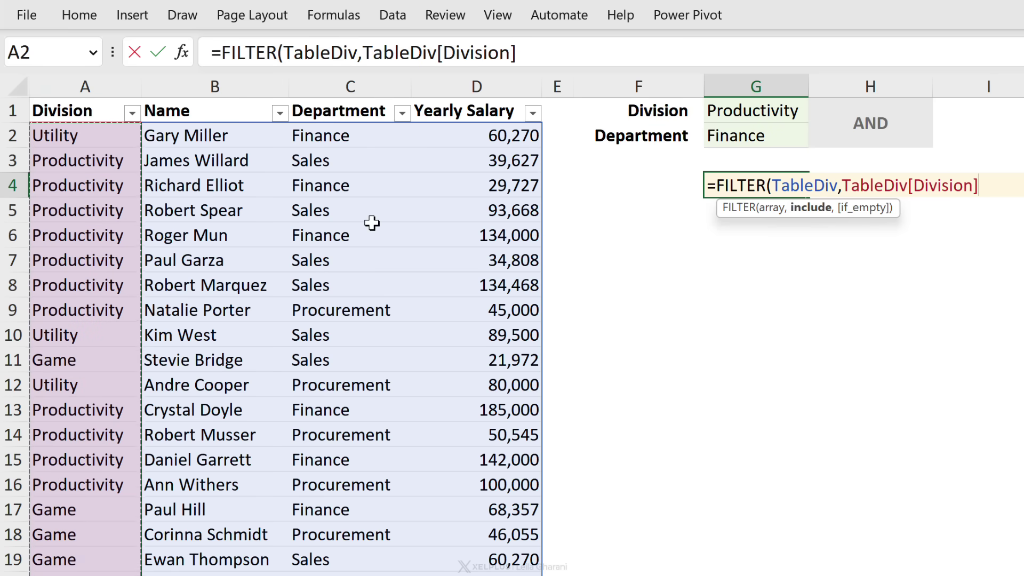
text(=)
click(729, 110)
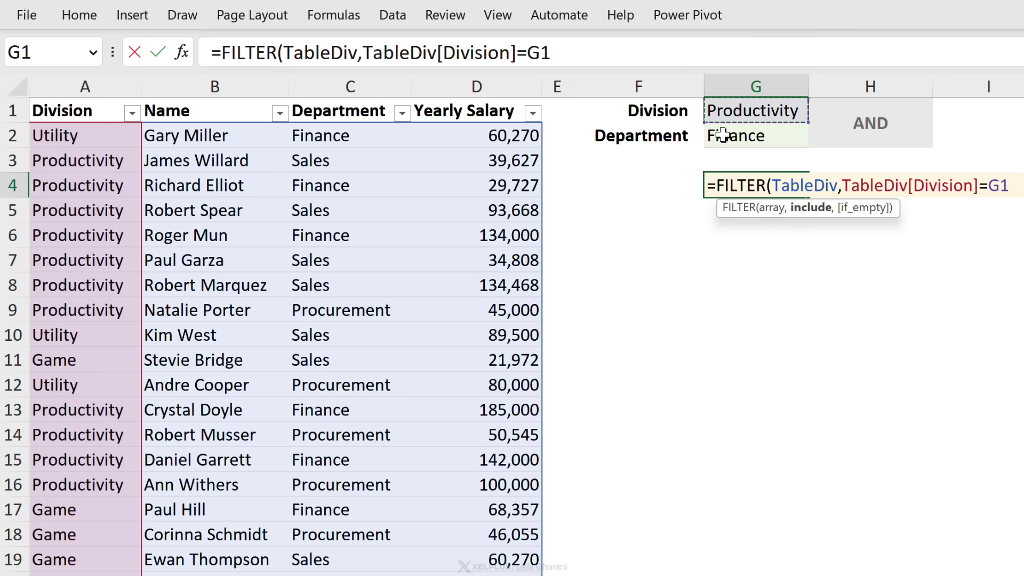
text())
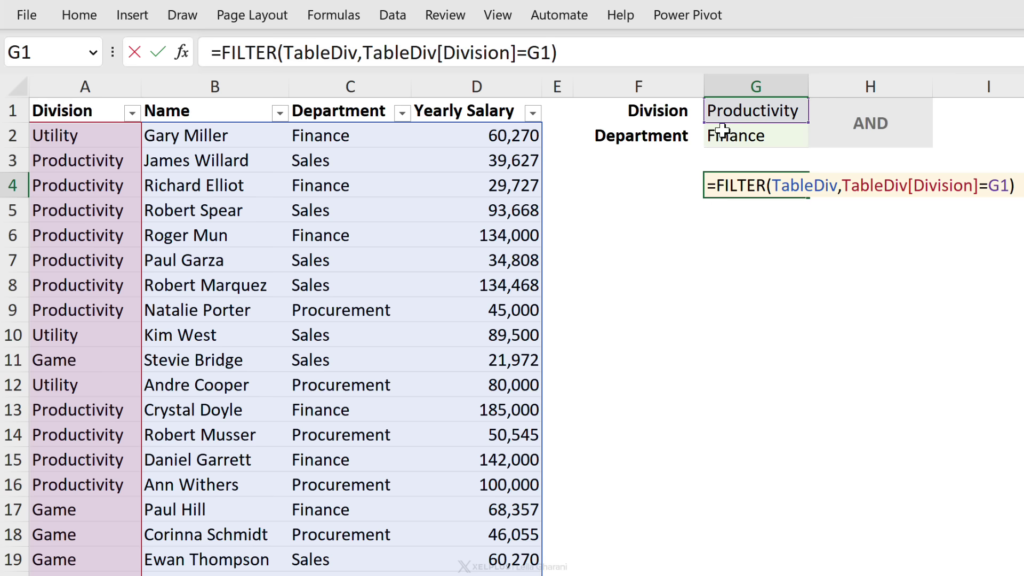
key(Return)
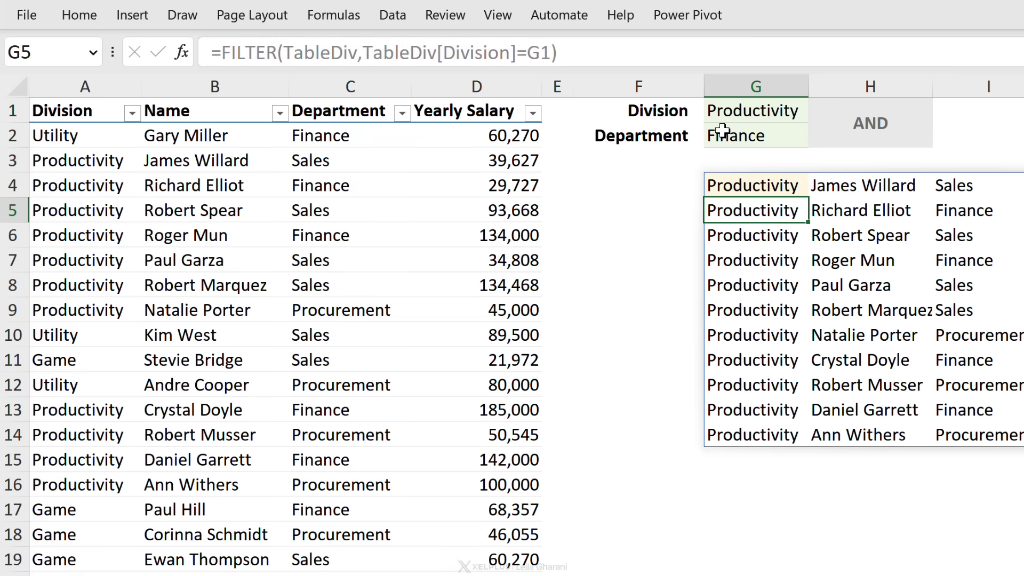
Step: Review the spilled Division column and add an empty text string as the if_empty argument of G4's FILTER formula
click(743, 184)
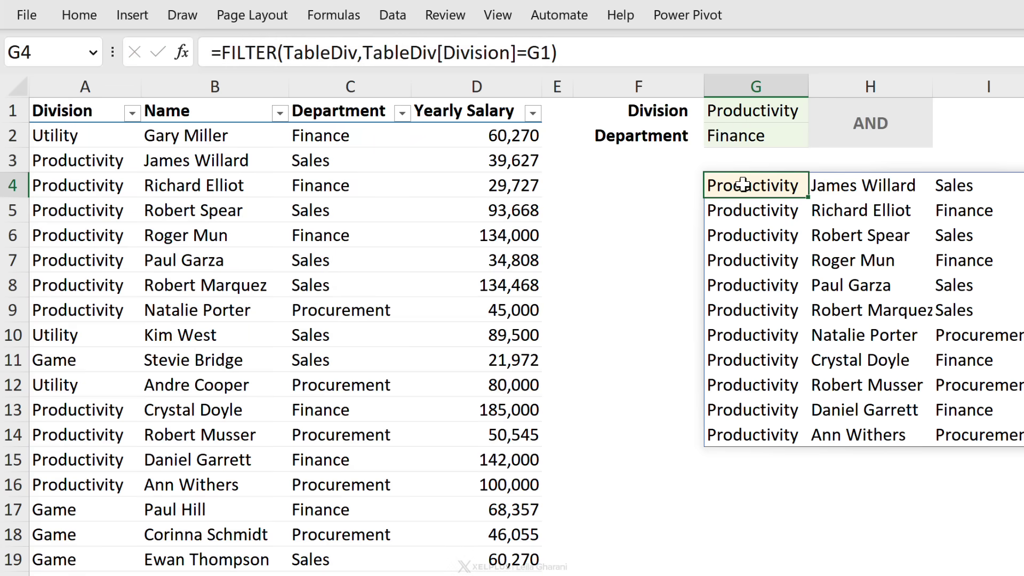
drag(743, 184, 755, 435)
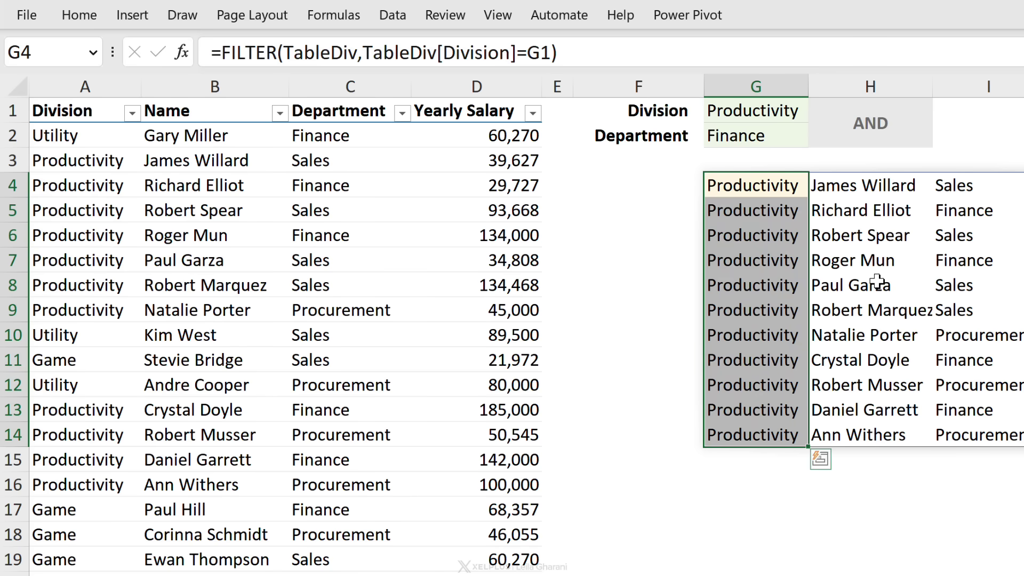
click(768, 185)
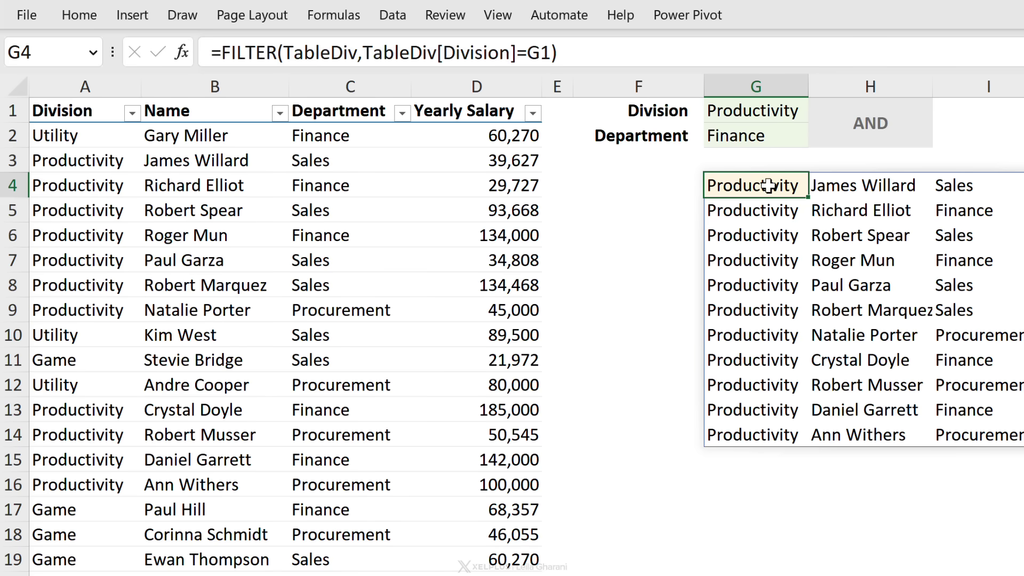
click(557, 52)
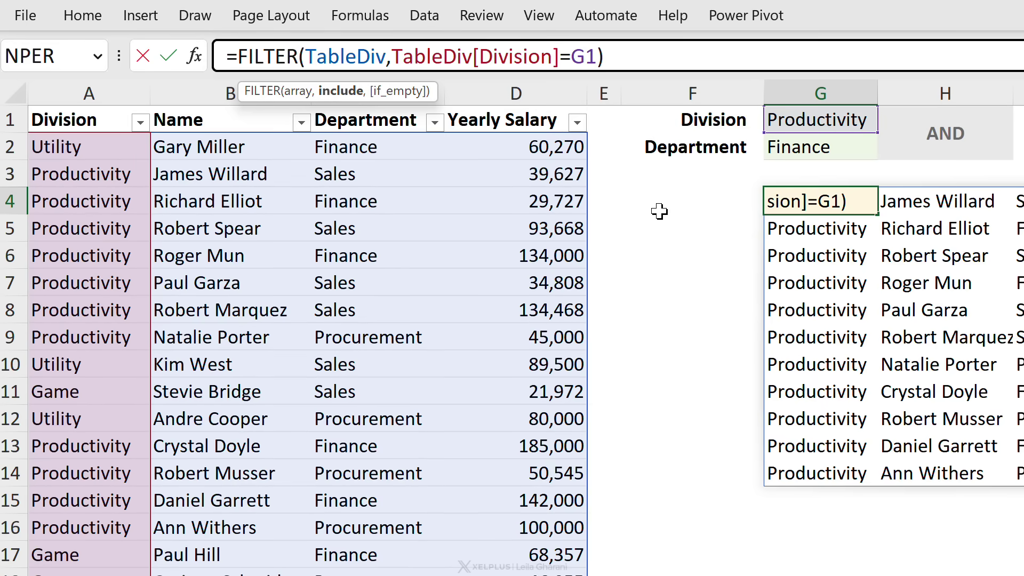
text(,)
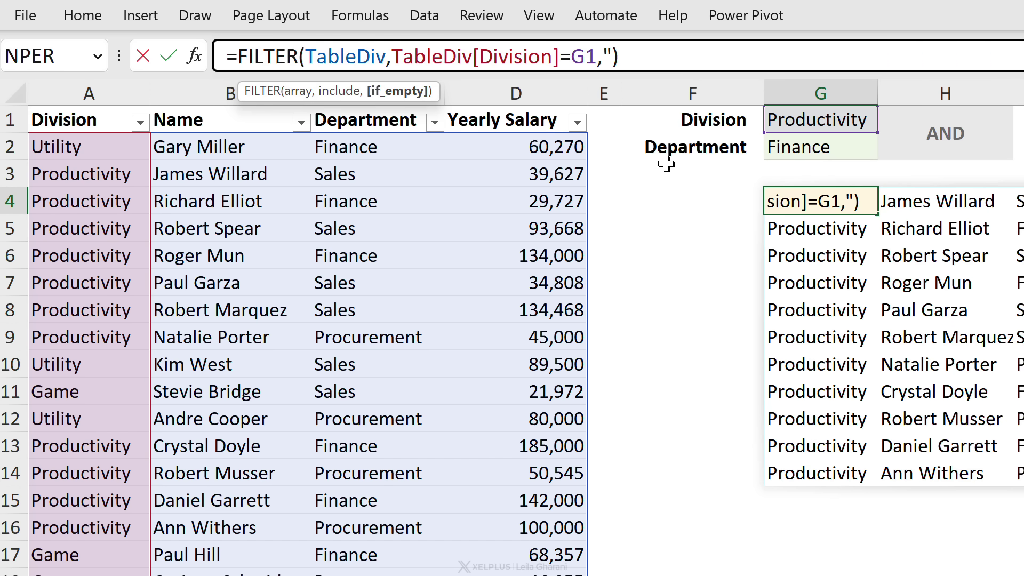
text(")
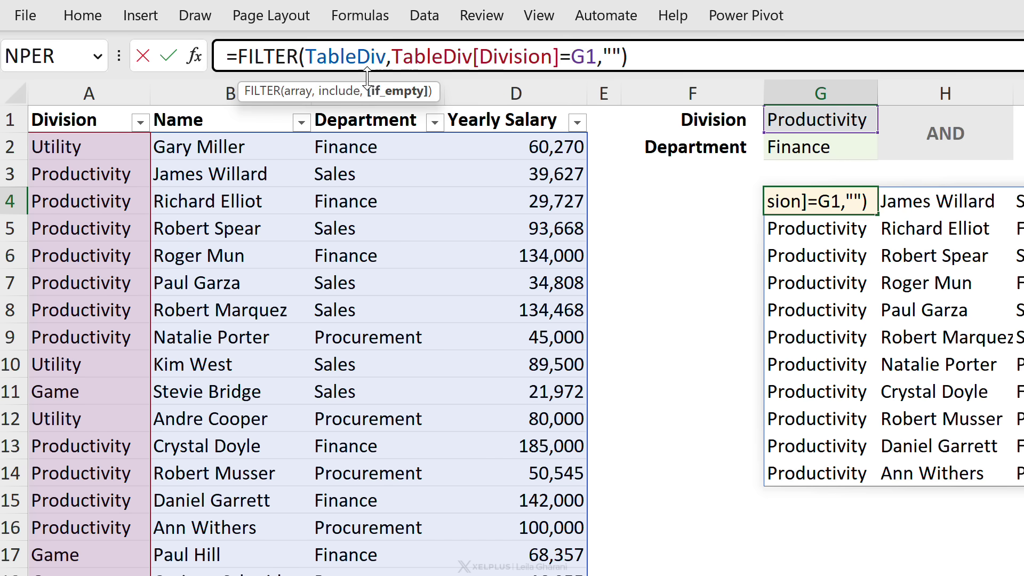
Step: Put the Division condition in G4's formula in parentheses and multiply it by (TableDiv[Department]=G2) as an AND condition
click(333, 101)
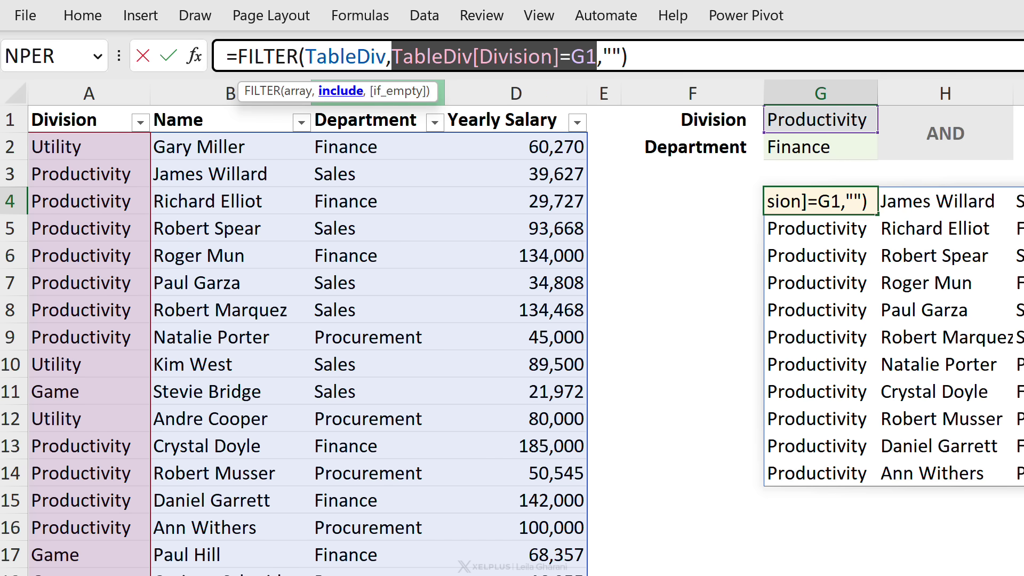
key(Left)
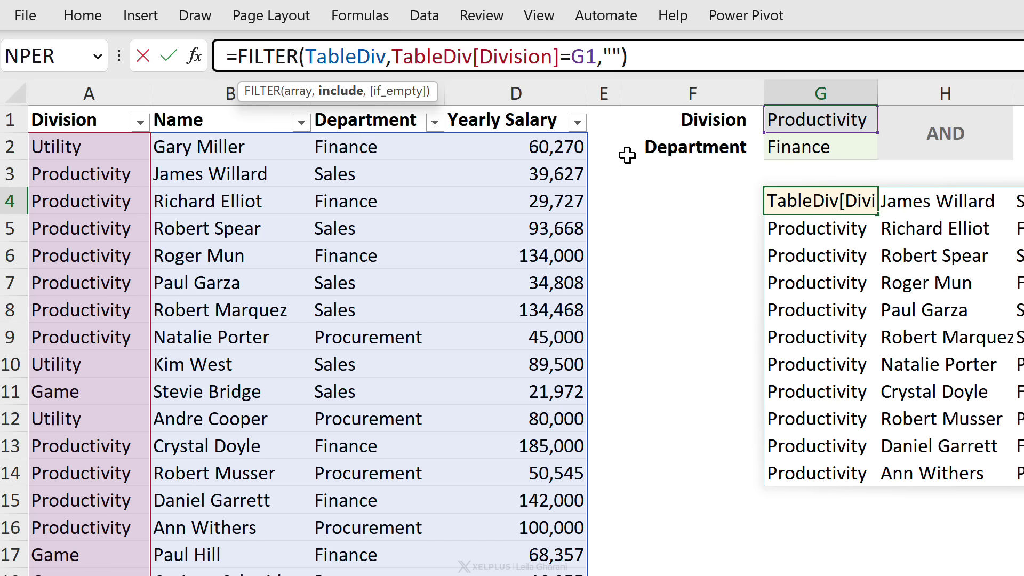
click(603, 56)
text())
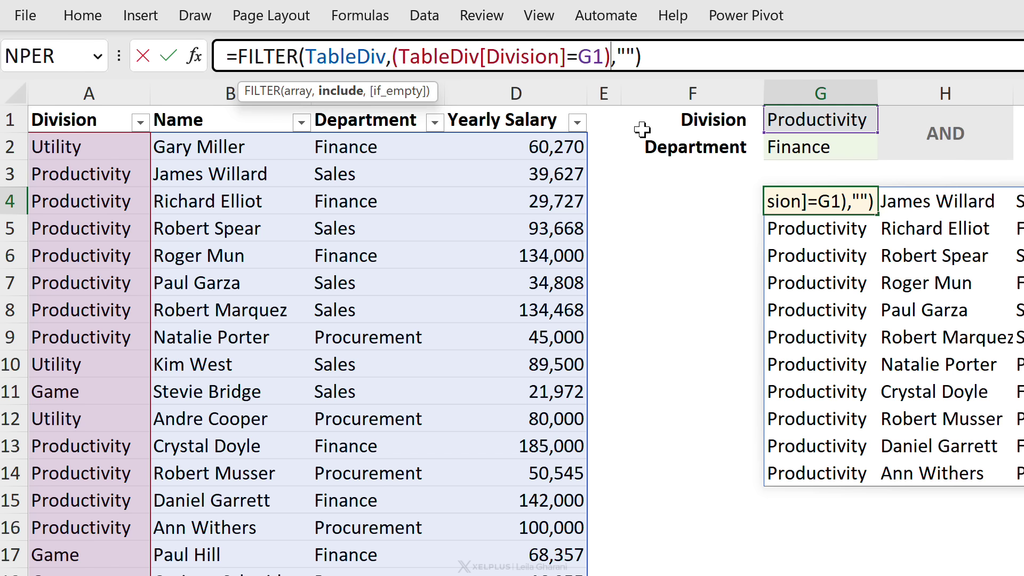
text(*)
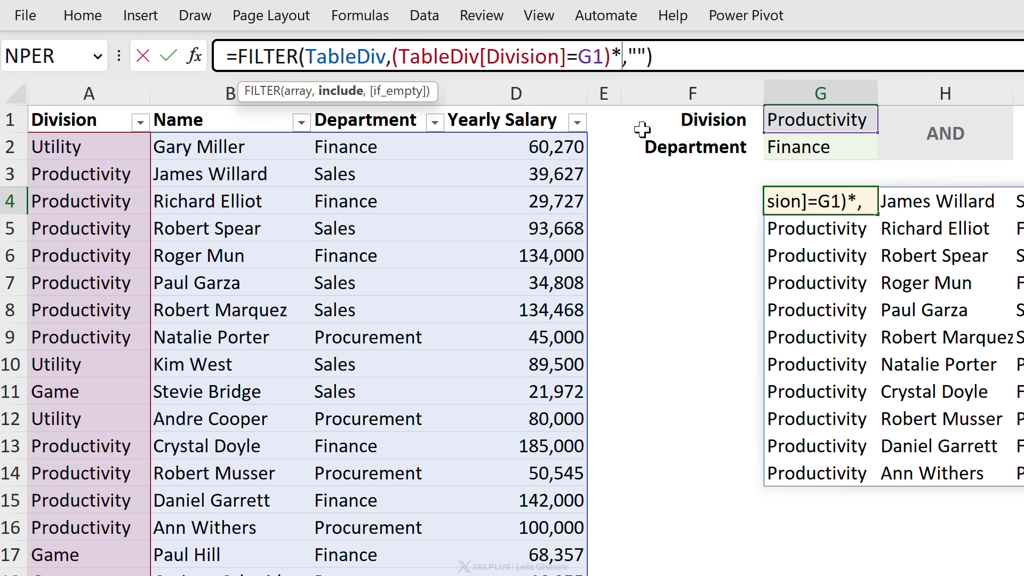
text(()
click(376, 105)
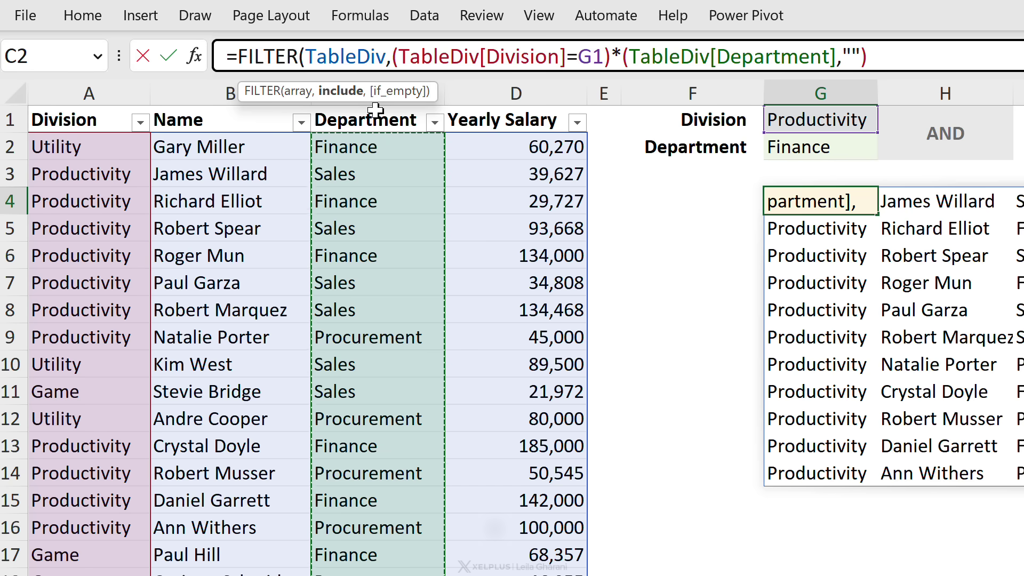
text(=)
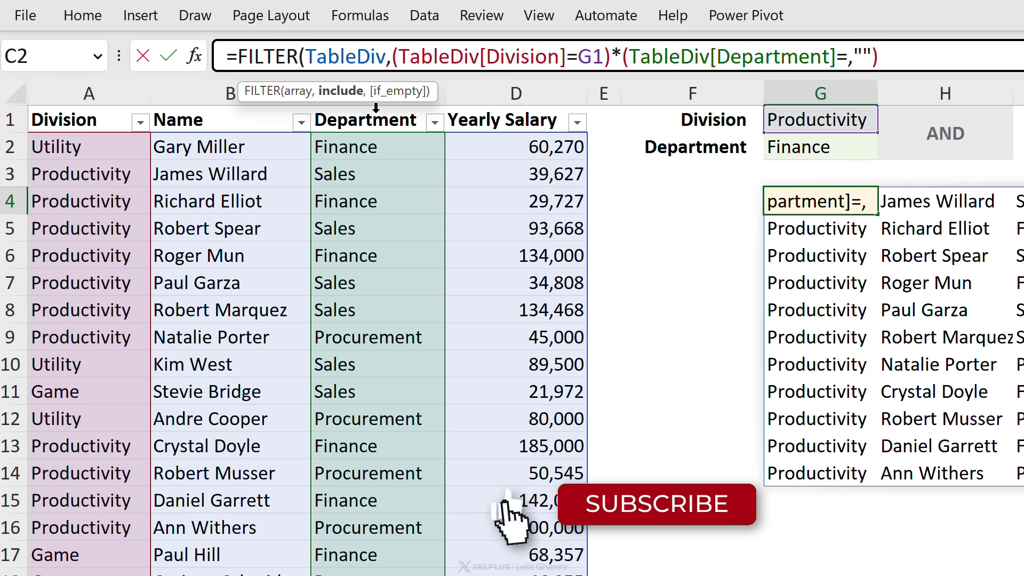
click(821, 148)
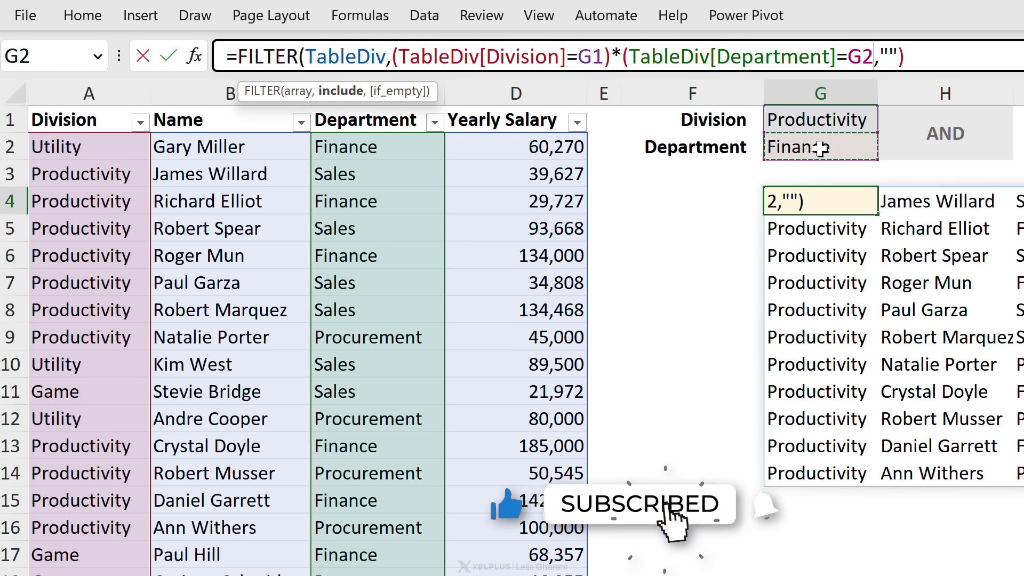
text())
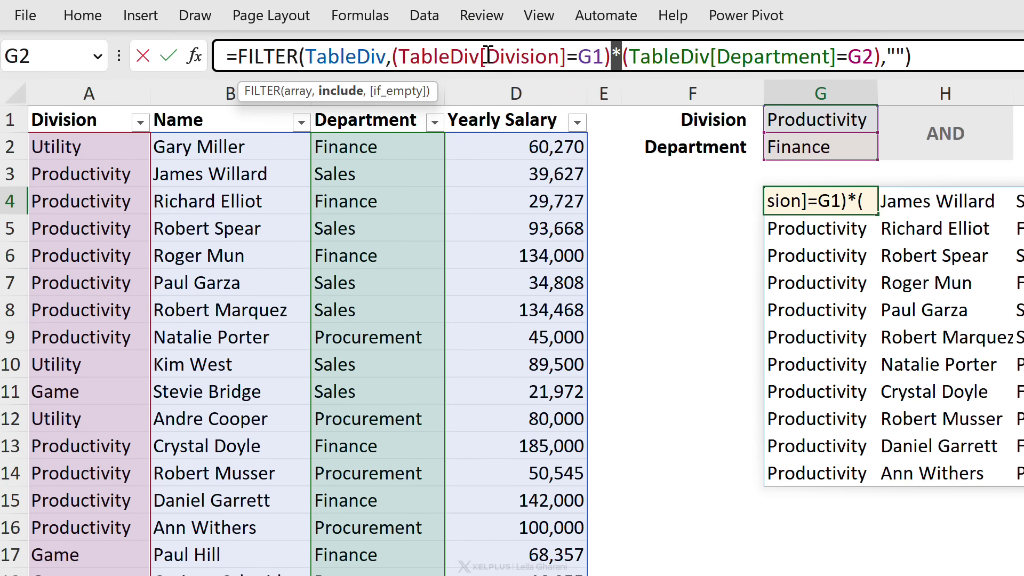
Step: Preview the arrays of the Division condition, the Department condition and their product in G4's FILTER formula, and commit the formula
drag(399, 55, 603, 58)
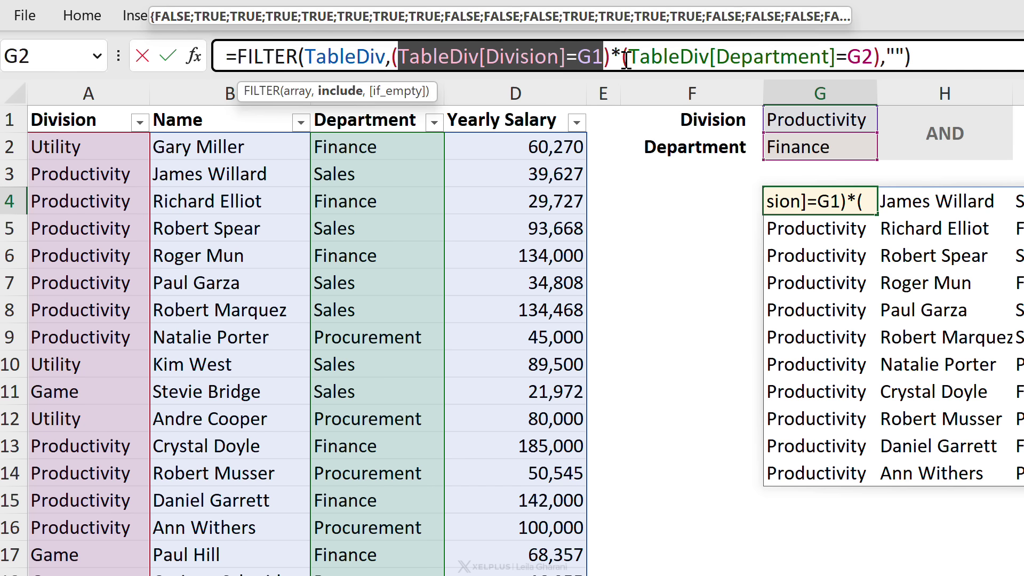
drag(627, 58, 874, 57)
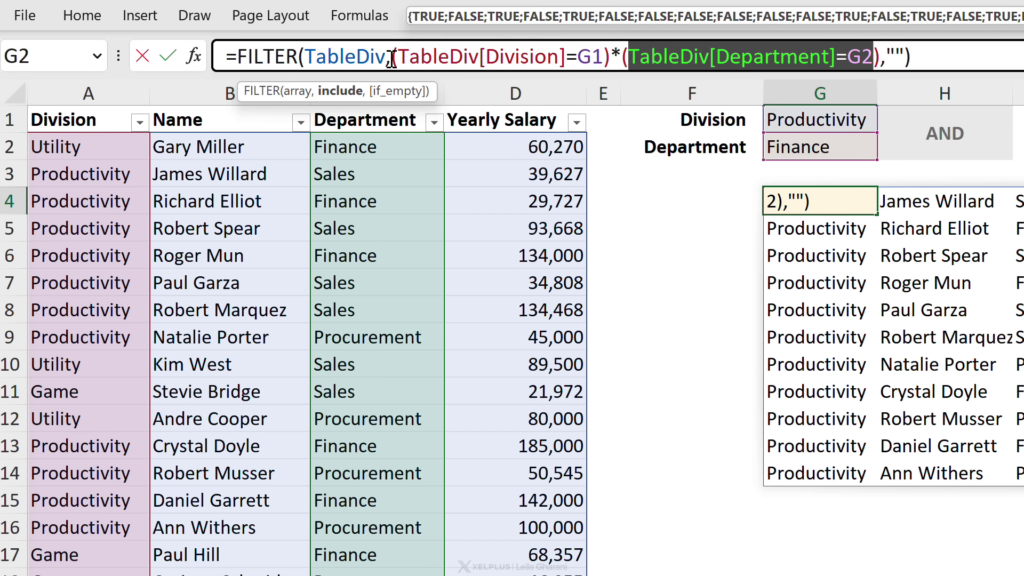
drag(394, 56, 883, 59)
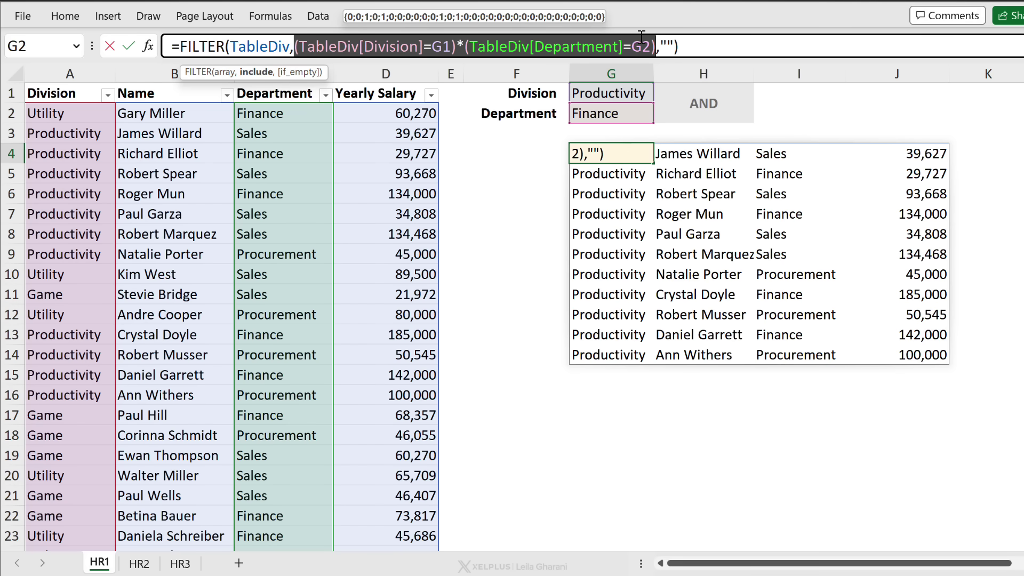
click(704, 49)
key(Return)
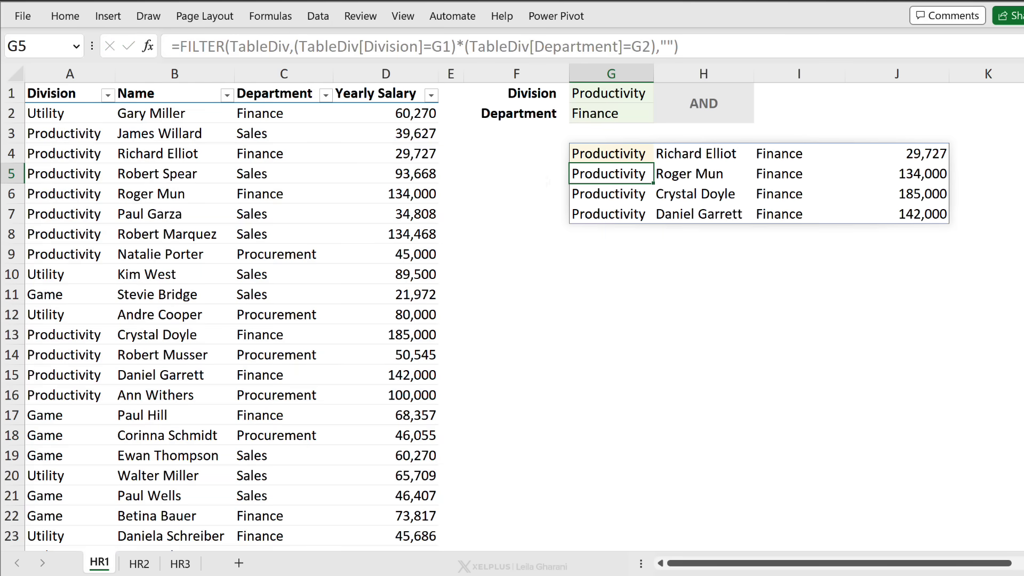
Step: Try multiplying the conditions in G4's FILTER formula by (TableDiv[Yearly Salary]>100000) as a third AND condition, and undo the change
click(586, 157)
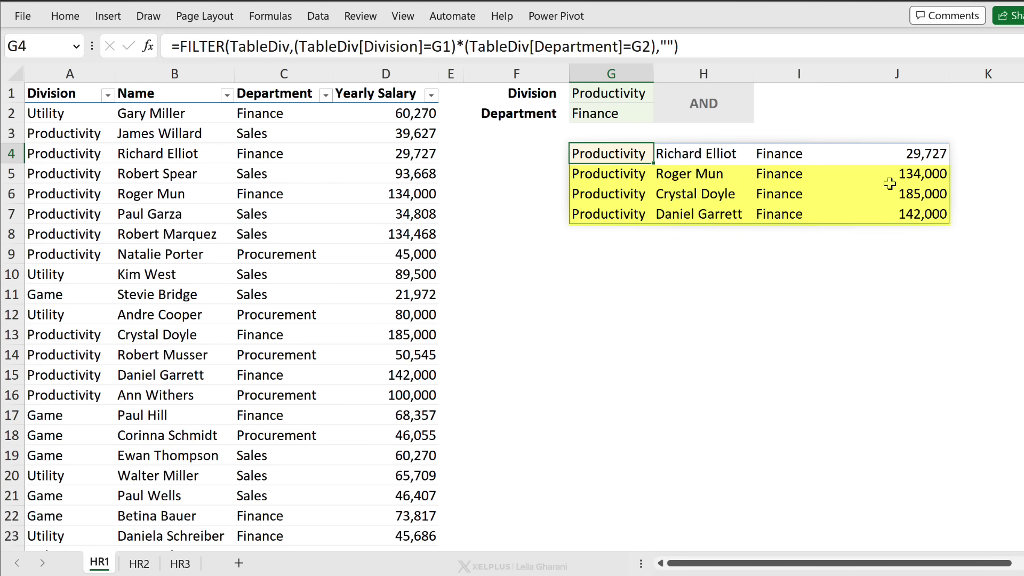
click(656, 47)
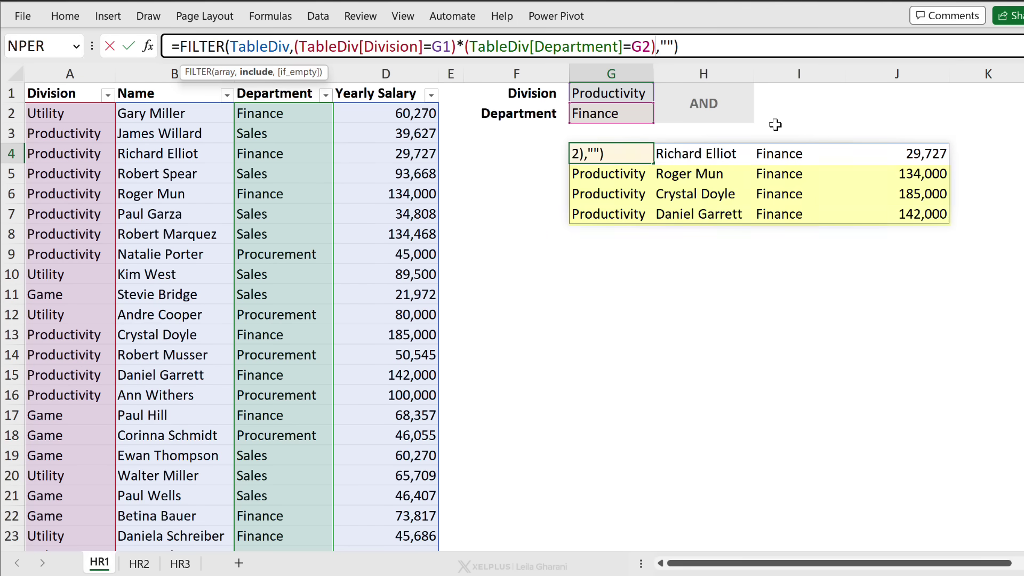
text(*)
text((TableDiv[Yearly Salary)
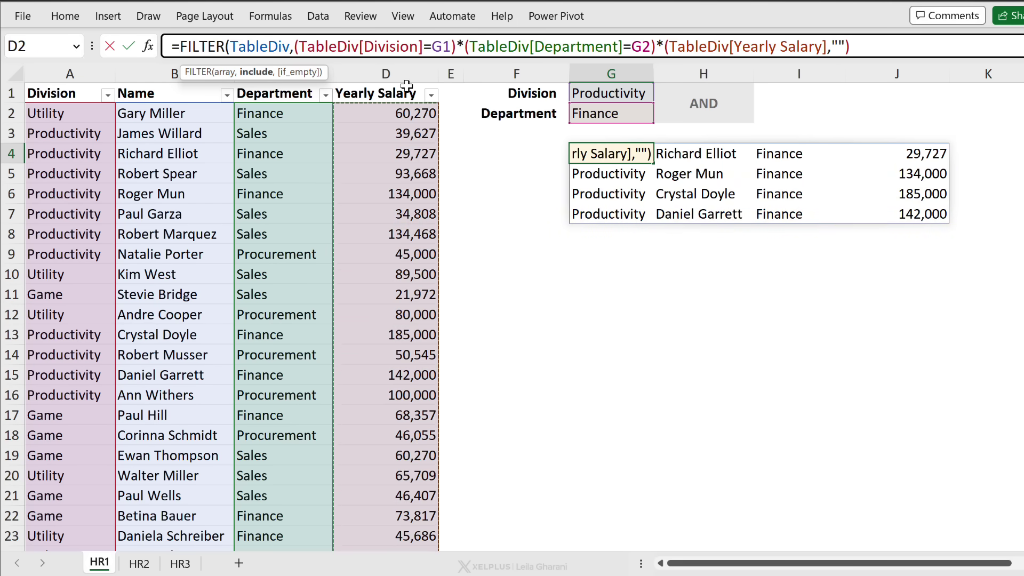
click(409, 89)
text(>100000)
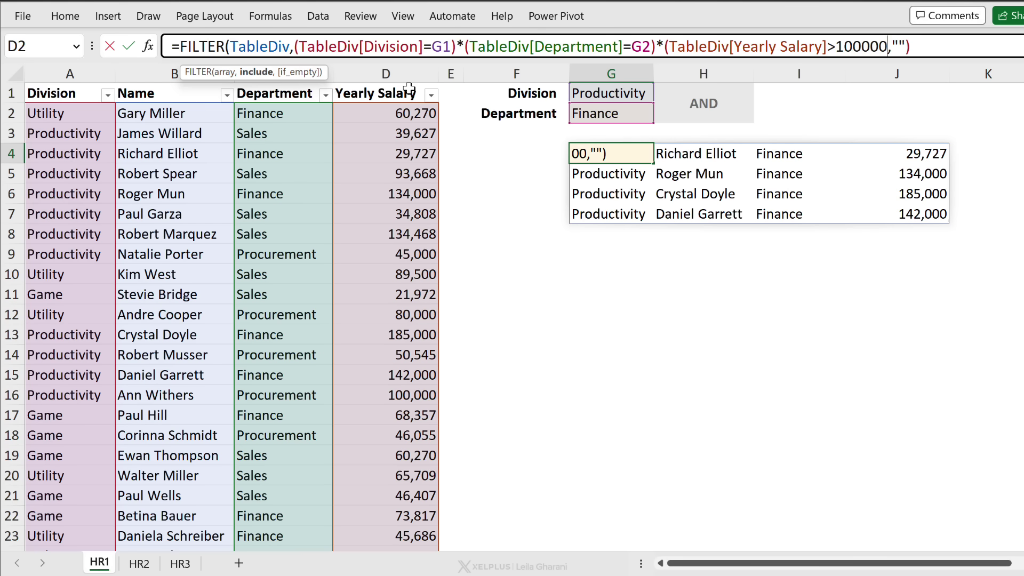
text())
key(Return)
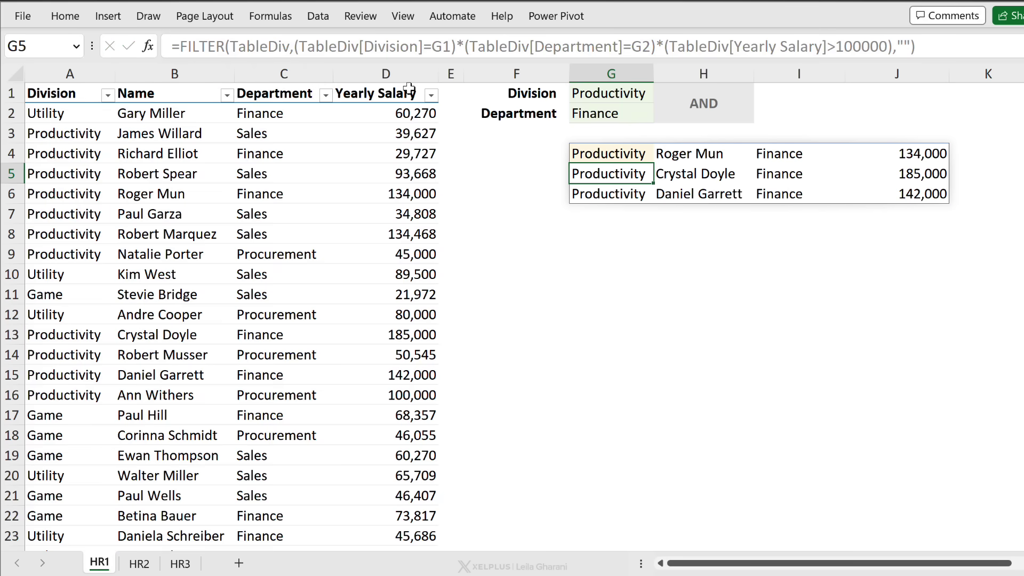
key(ctrl+z)
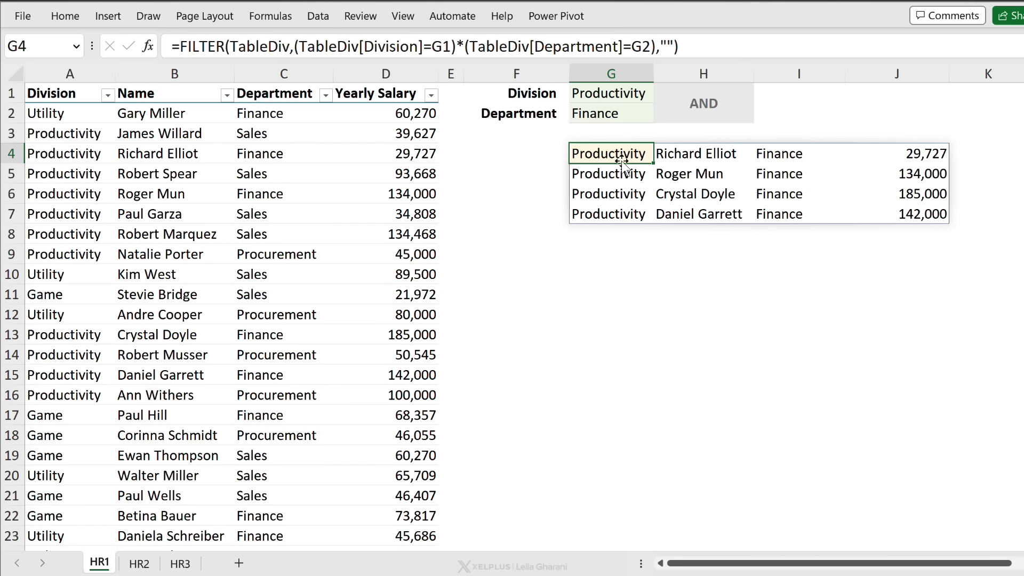
Step: Change the label in merged cell H1 to OR
click(683, 113)
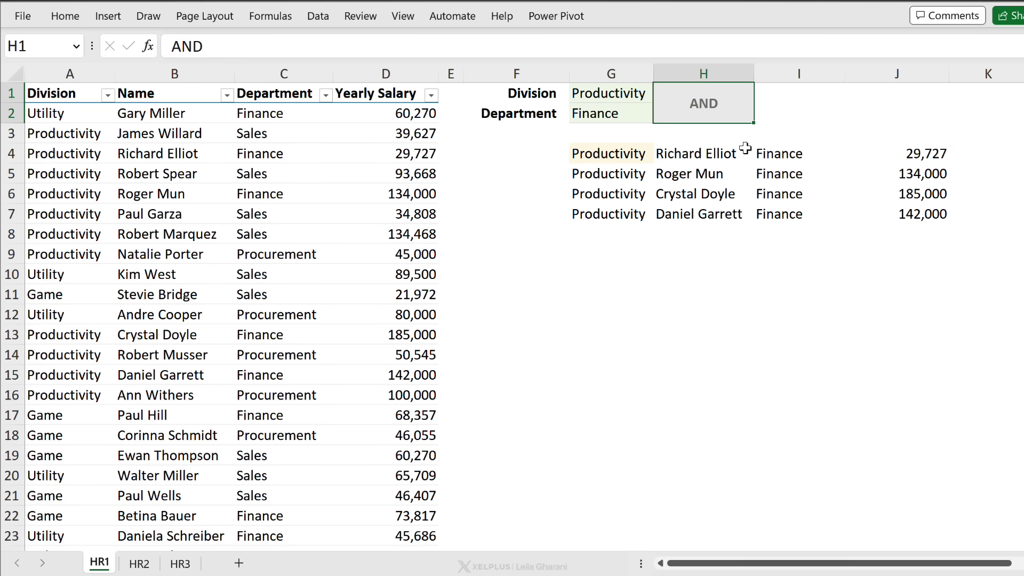
text(OR)
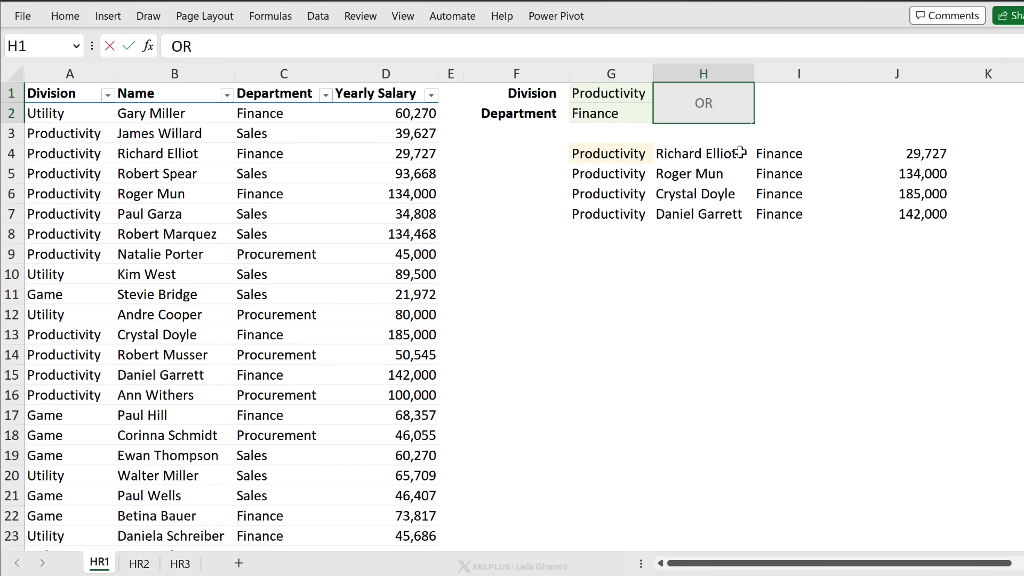
key(Return)
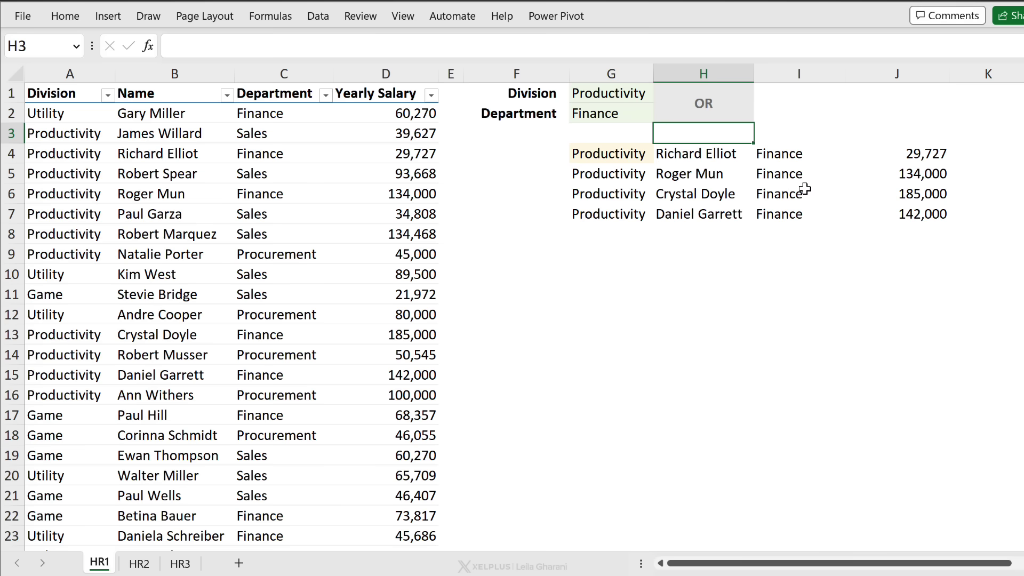
Step: Replace the multiplication between the Division and Department conditions in G4's FILTER formula with + for OR logic
key(Down)
key(Left)
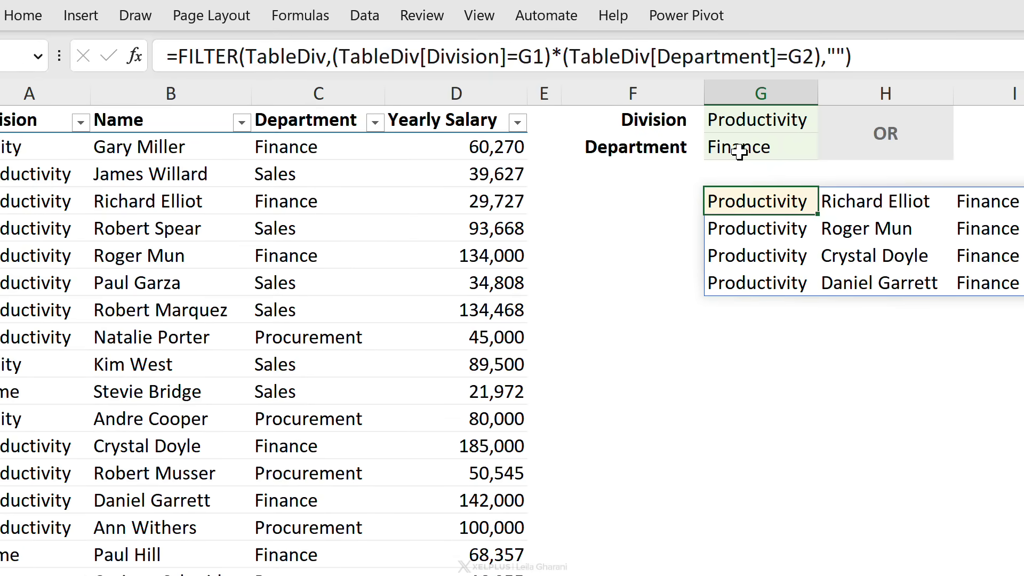
click(563, 55)
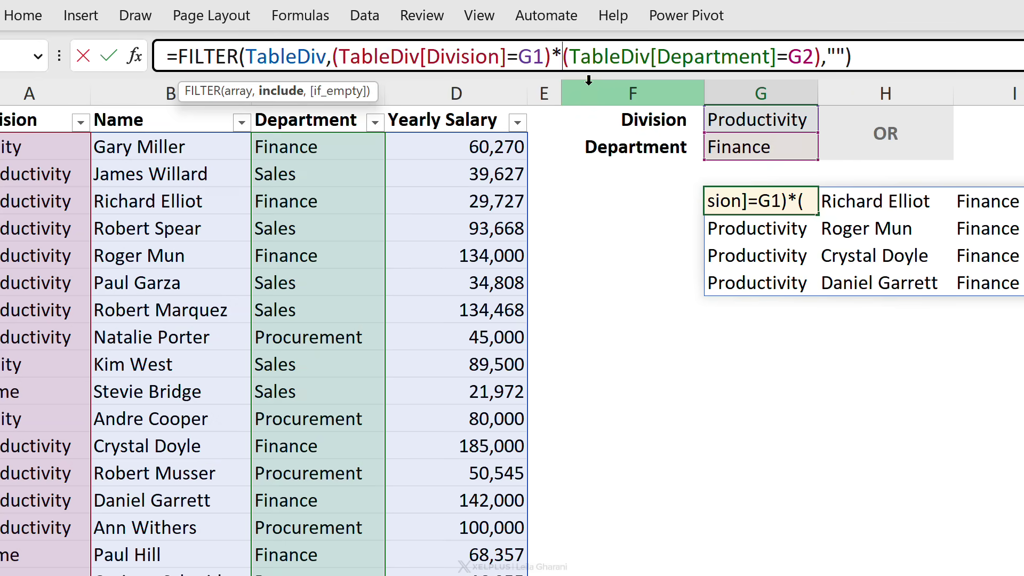
key(BackSpace)
text(+)
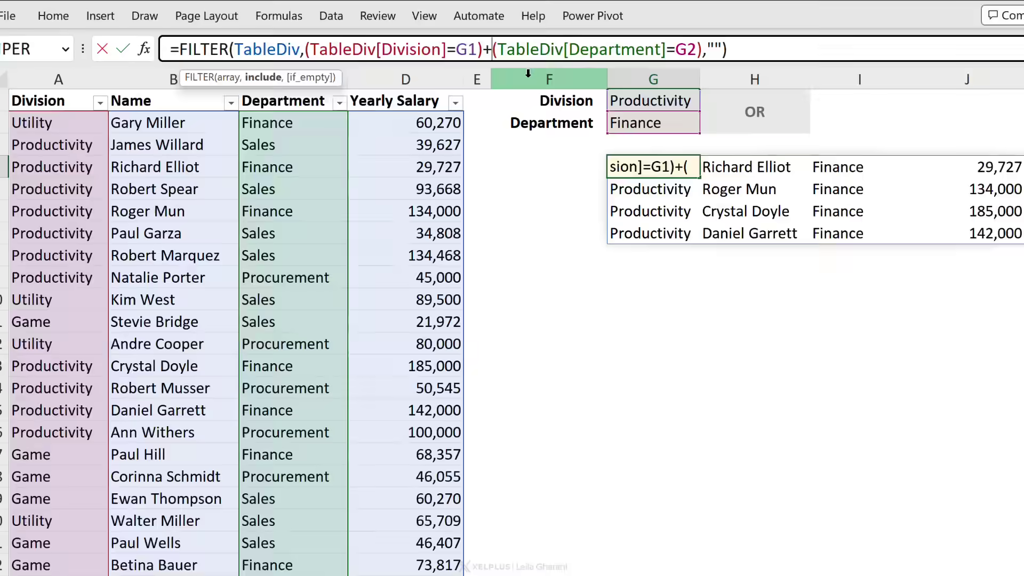
key(Return)
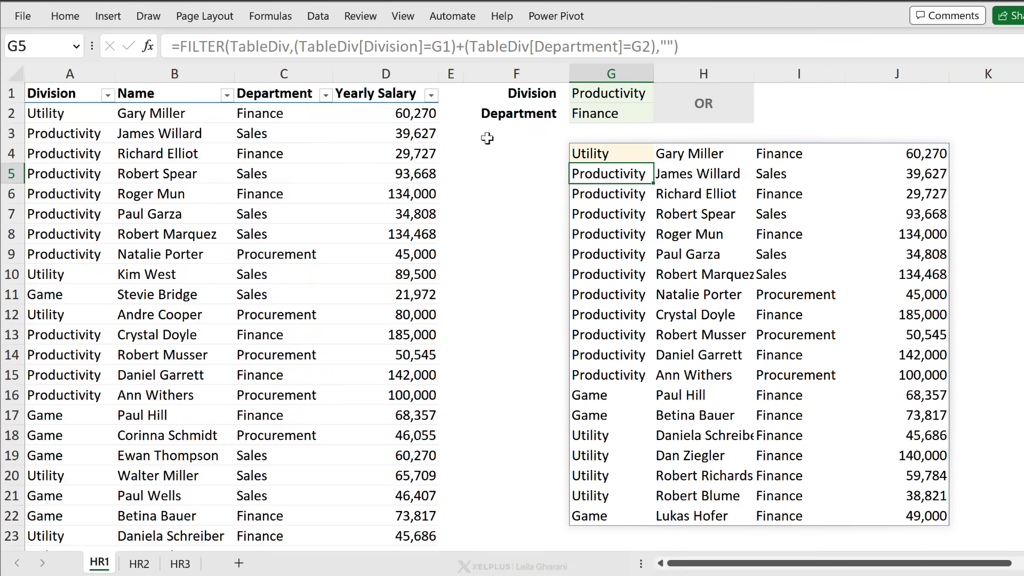
Step: Review the Division and Department values in the rows returned by the OR filter
click(762, 152)
drag(617, 166, 613, 376)
click(651, 234)
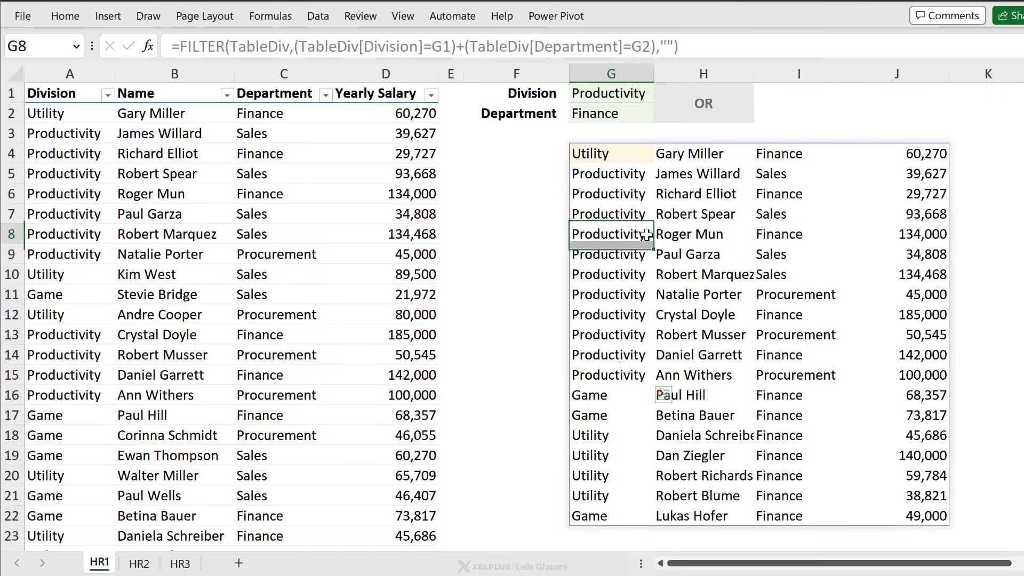
click(783, 234)
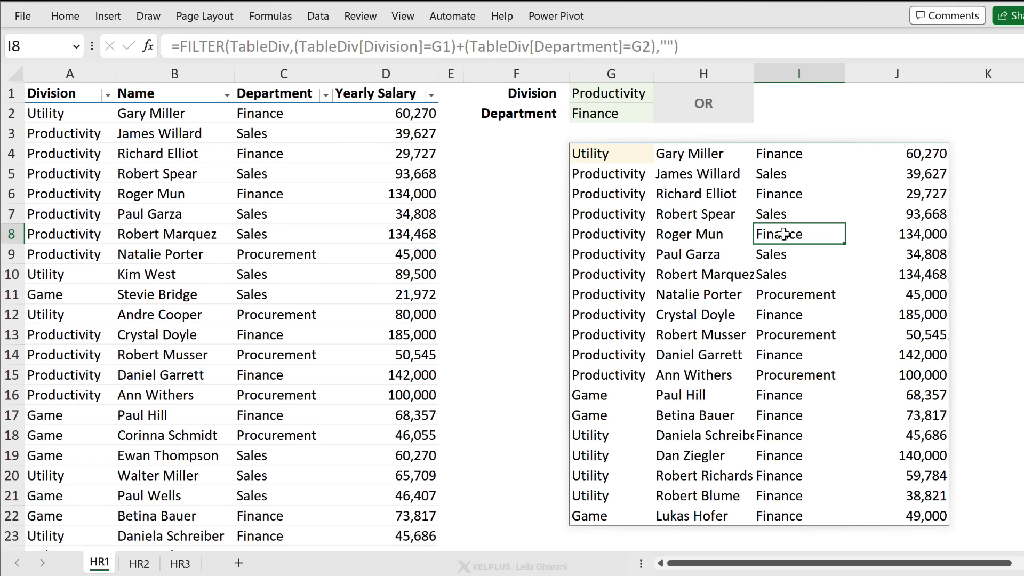
Step: Preview the arrays of the Department condition and of the summed include argument in G4's FILTER formula, and commit the formula
click(630, 157)
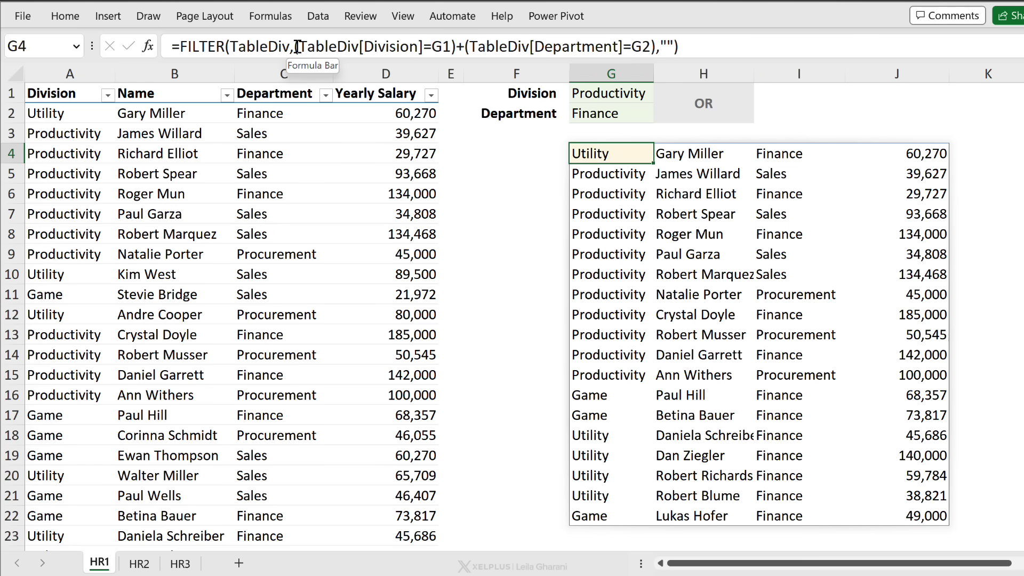
drag(296, 45, 656, 48)
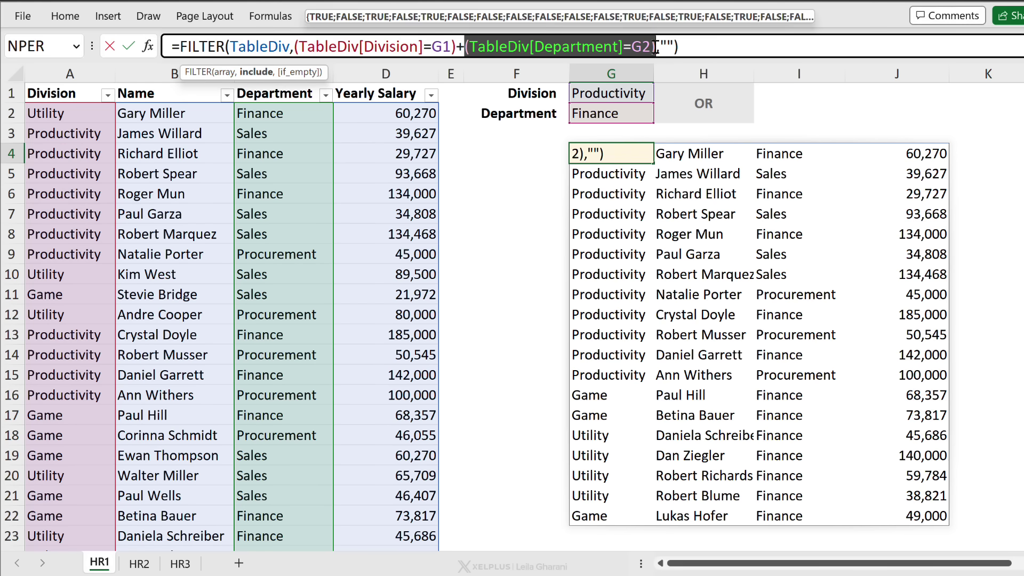
click(656, 47)
click(262, 73)
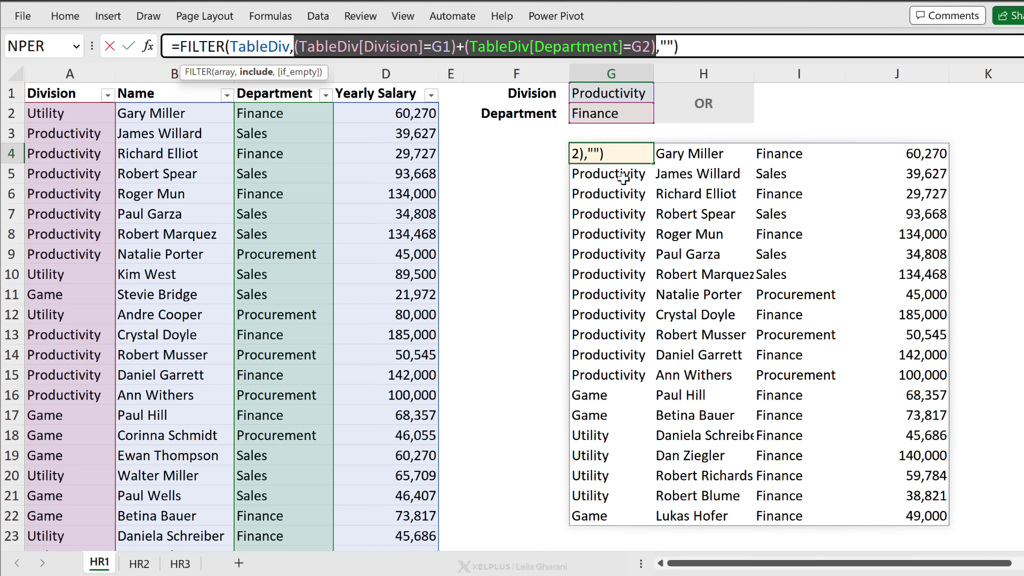
click(259, 73)
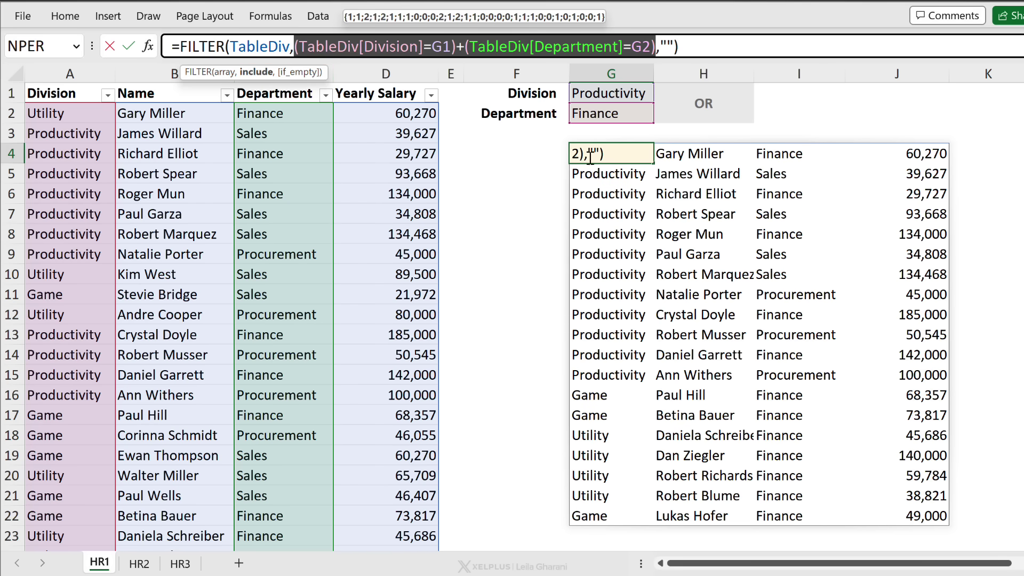
key(Return)
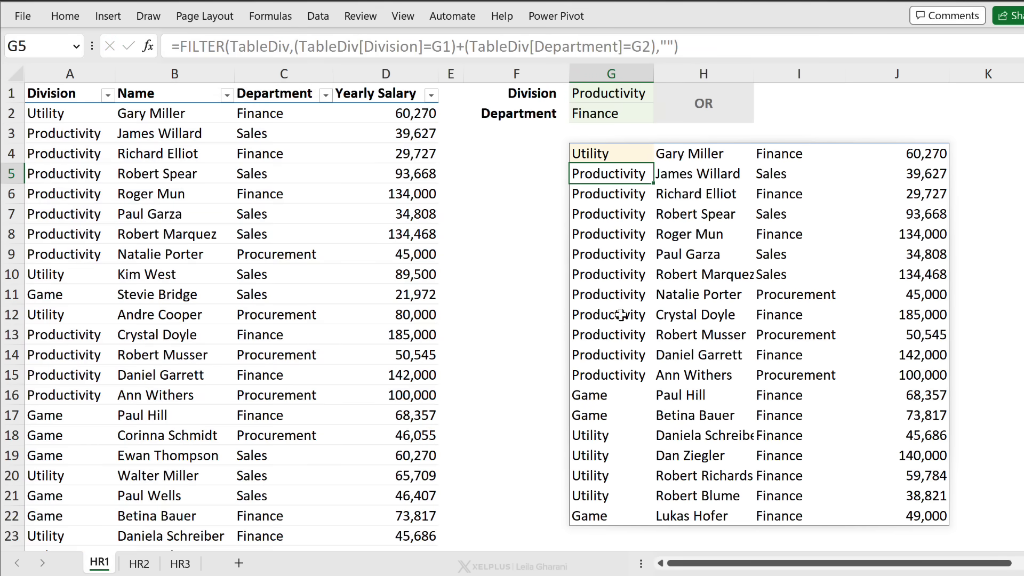
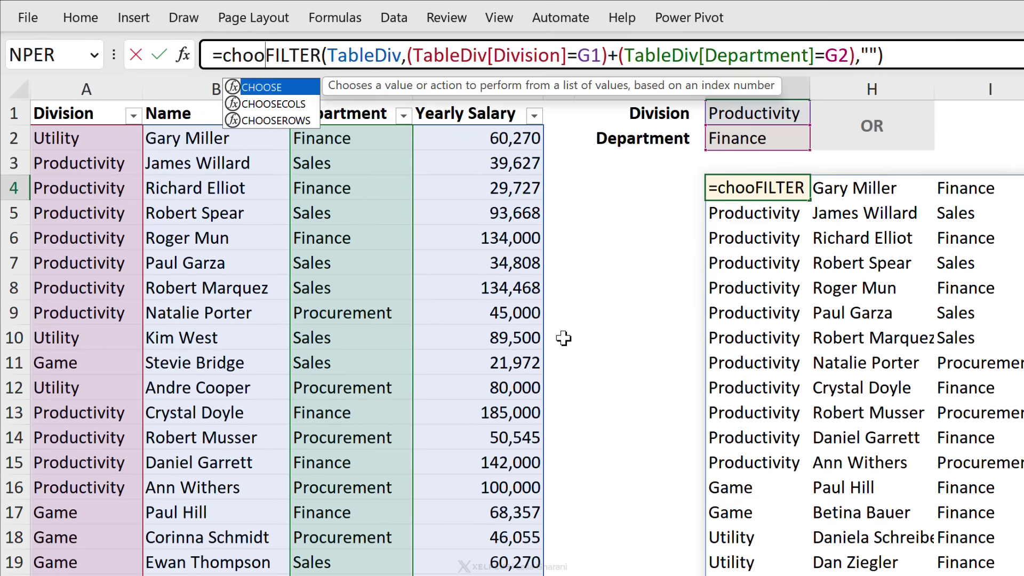
Step: Wrap G4's FILTER formula in CHOOSECOLS with column numbers 2 and 4 to return only Name and Yearly Salary
key(Down)
key(Tab)
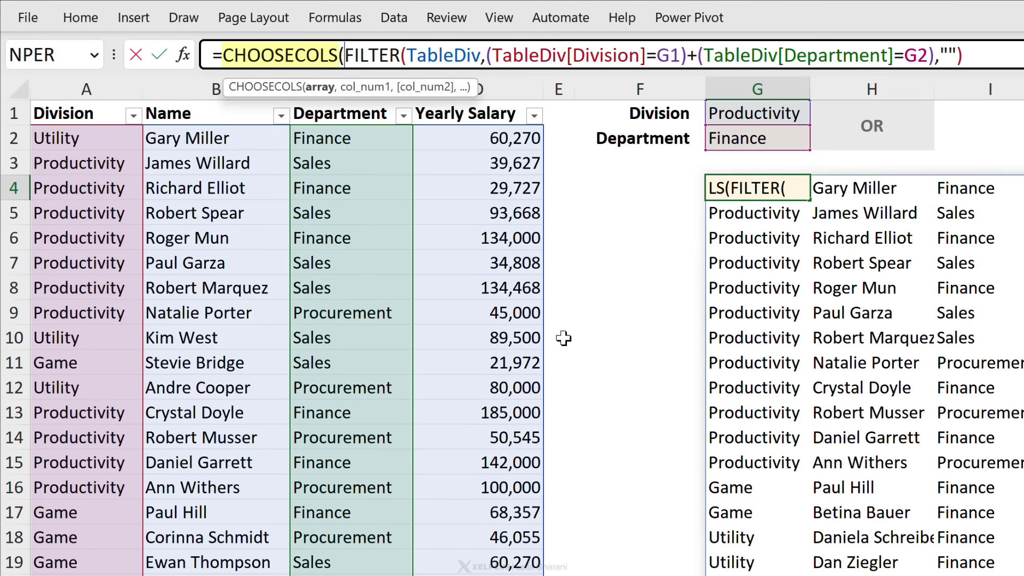
click(322, 96)
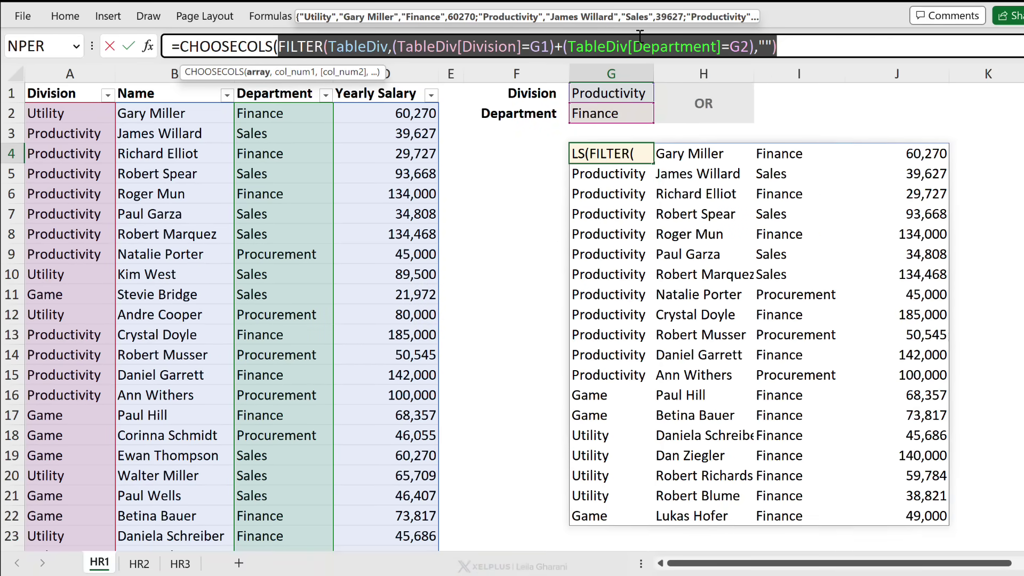
click(783, 48)
text(,)
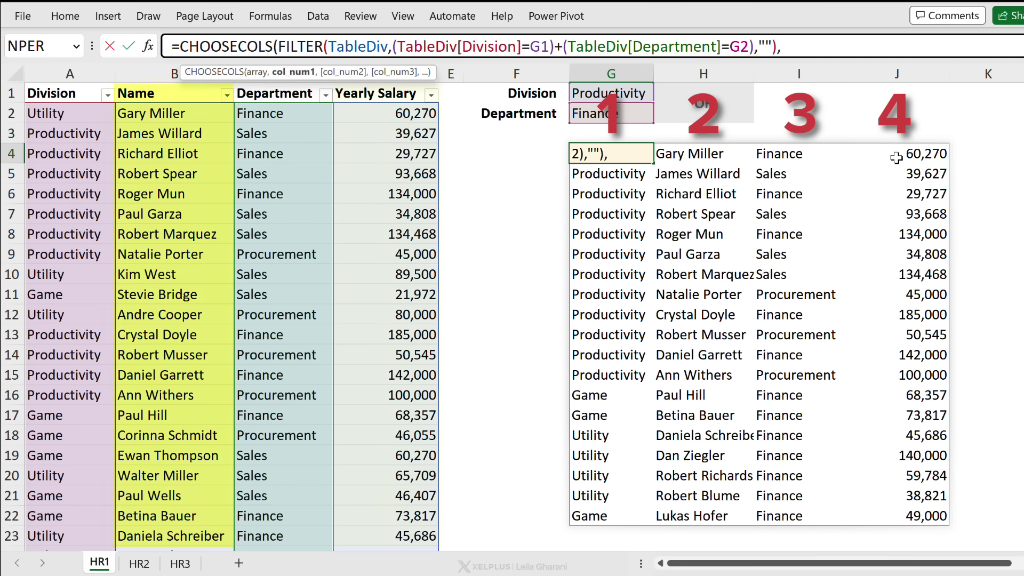
text(2)
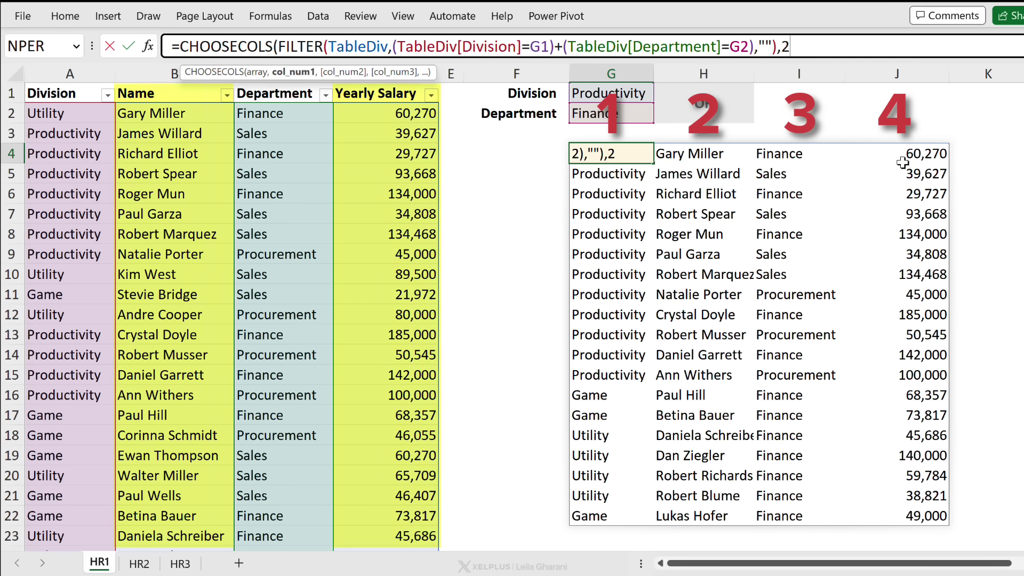
text(,)
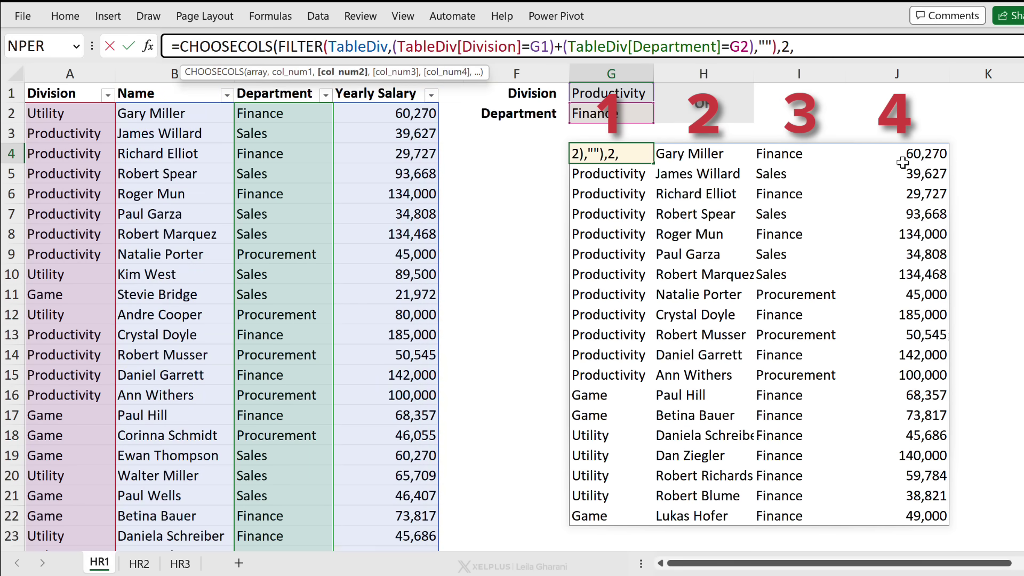
text(4))
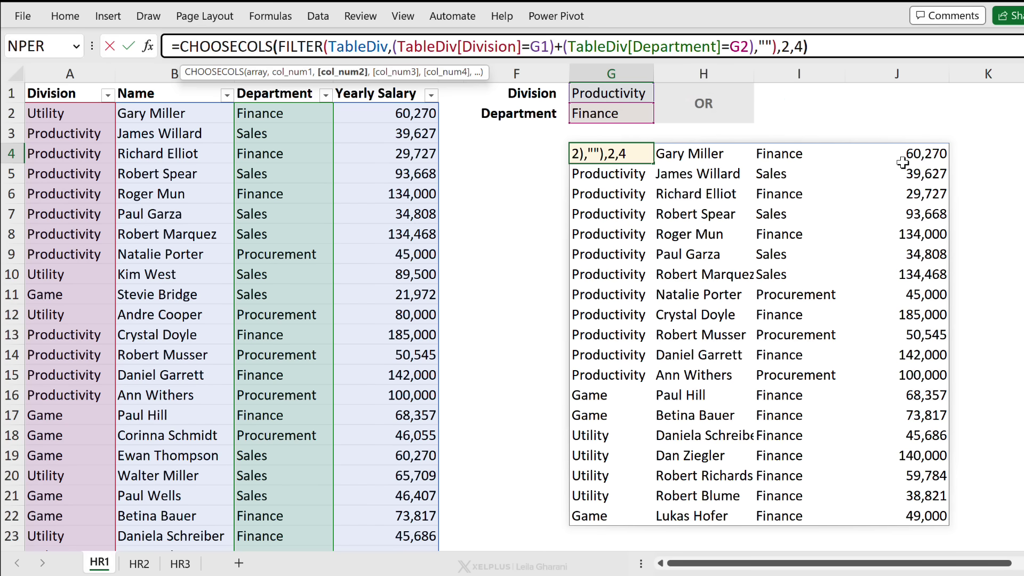
key(Return)
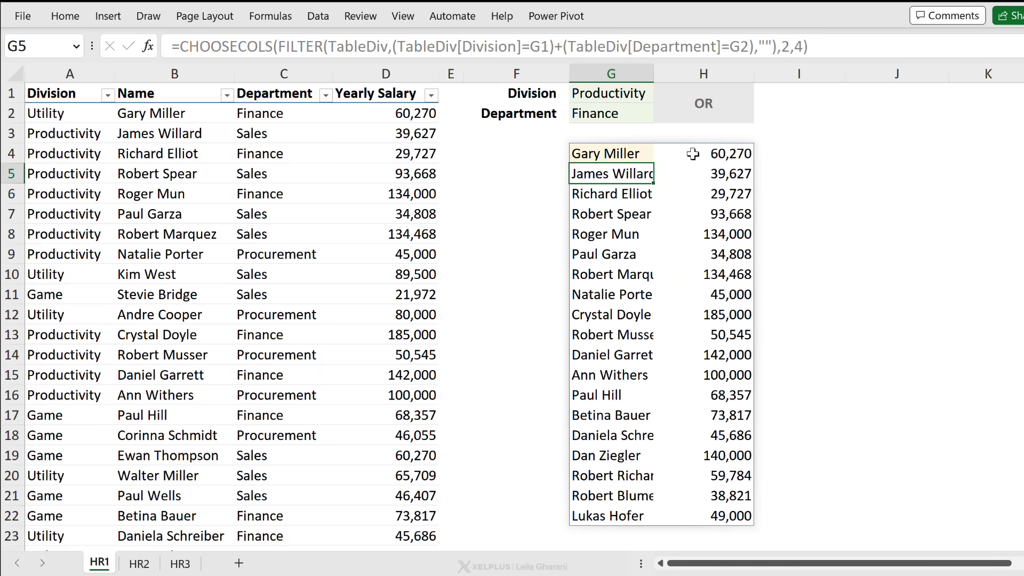
Step: Wrap G4's CHOOSECOLS formula in SORT with sort index 2 and descending order (-1), and auto-fit column G
click(646, 155)
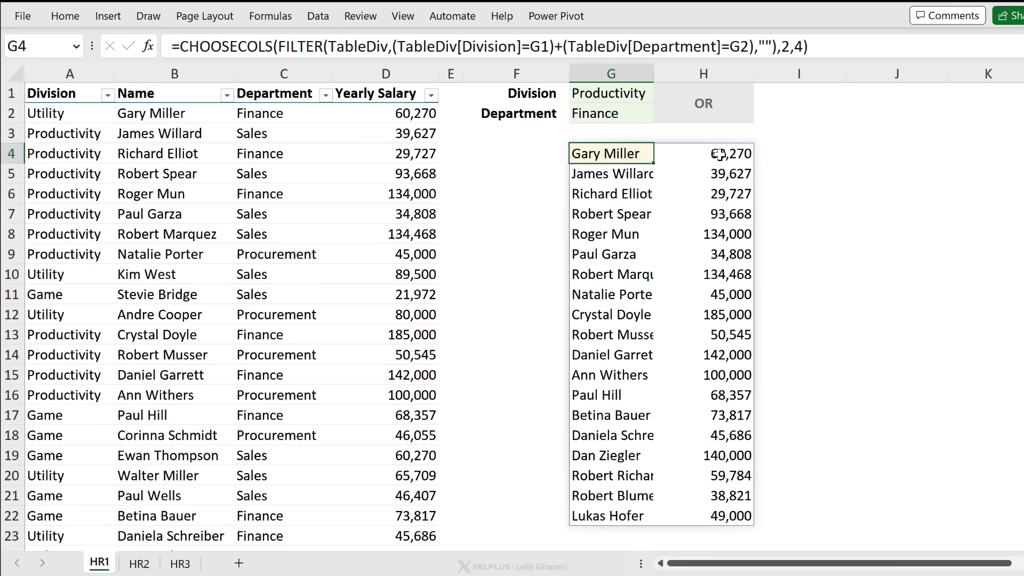
click(182, 48)
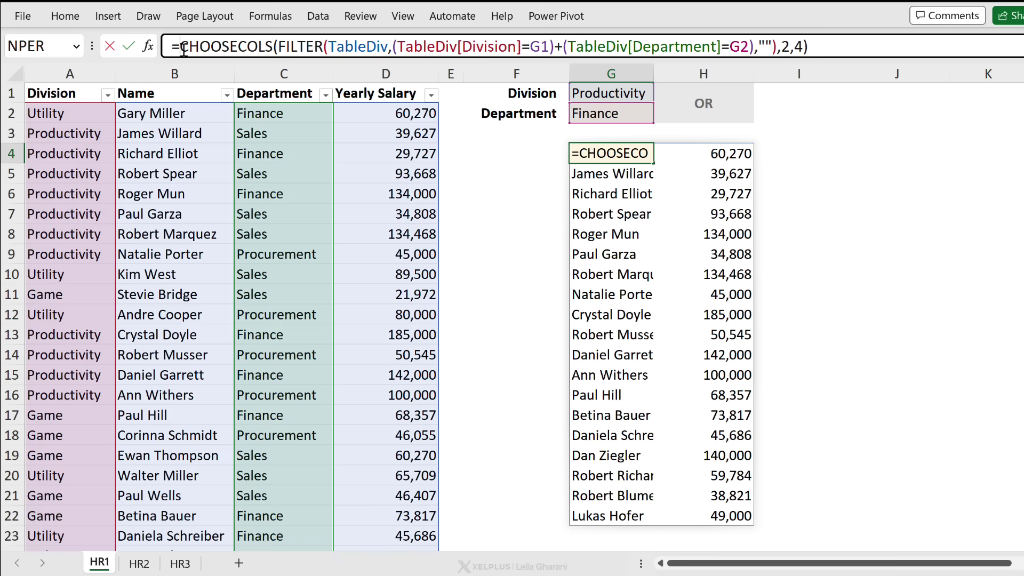
text(sort)
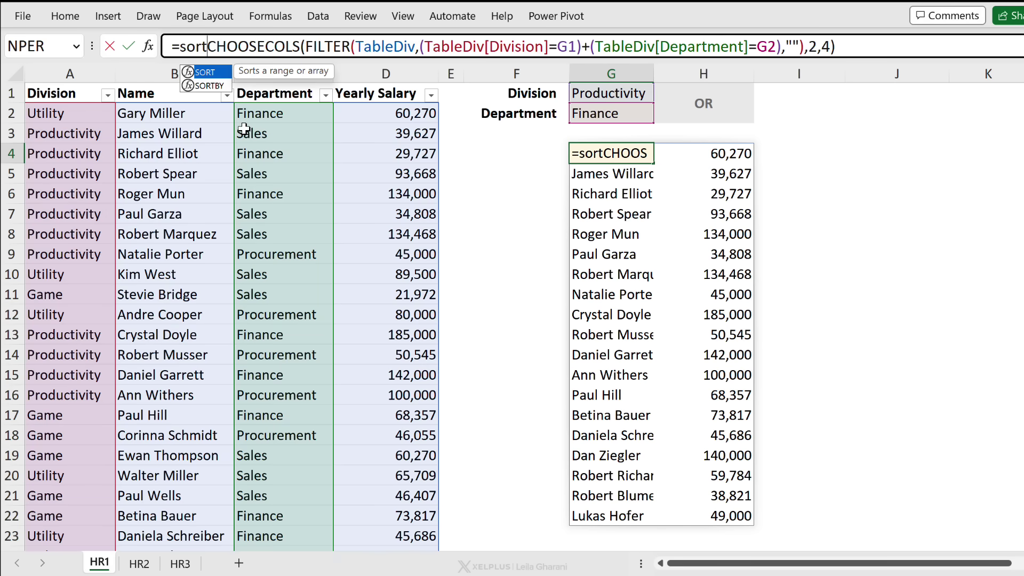
key(Tab)
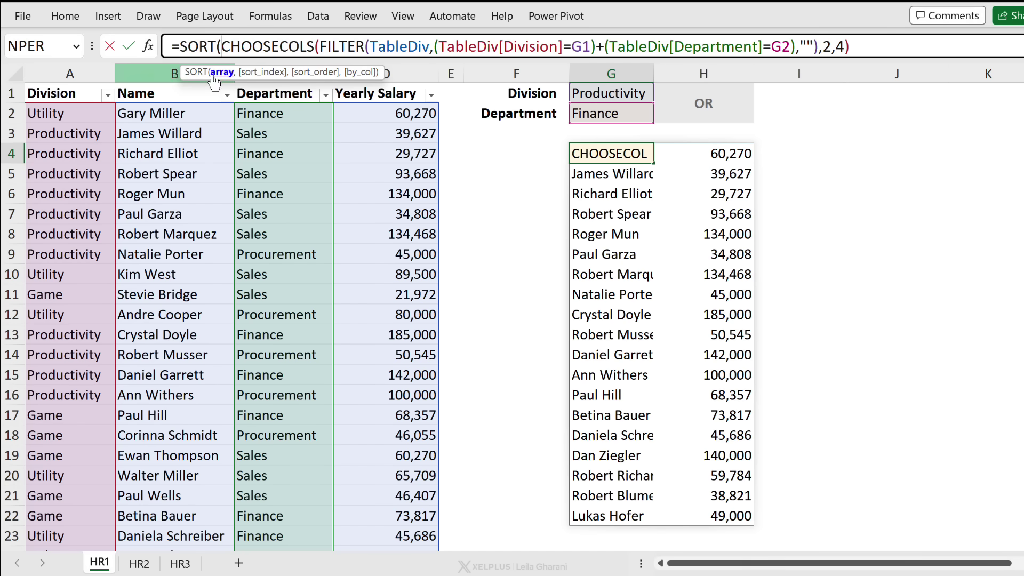
click(218, 71)
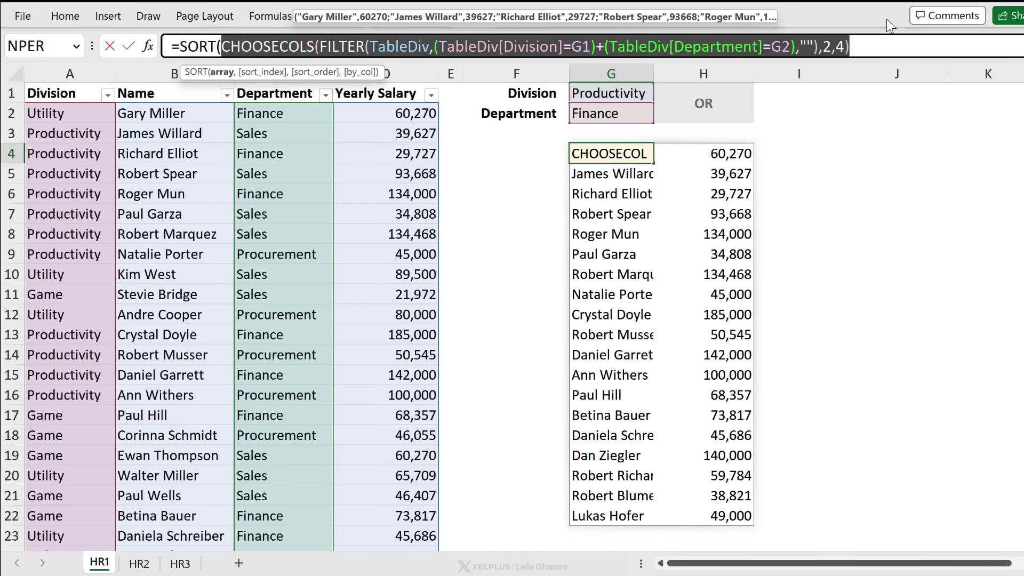
click(872, 44)
text(,)
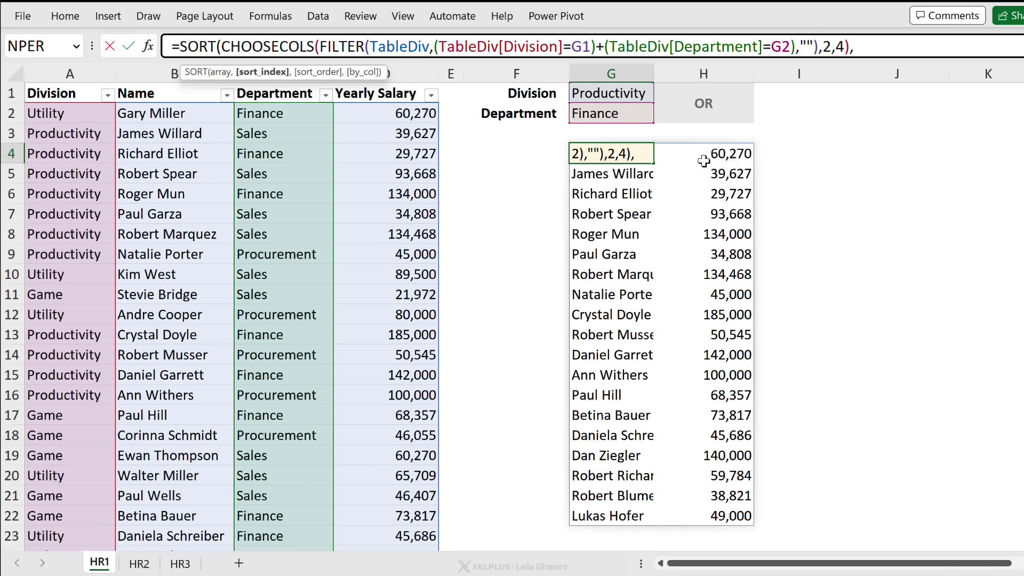
text(2,)
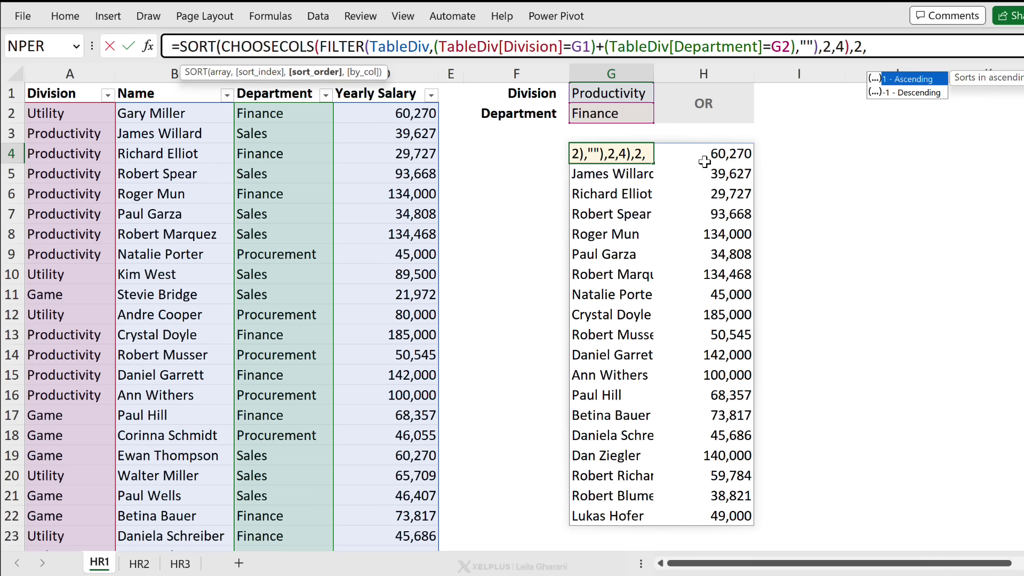
click(905, 92)
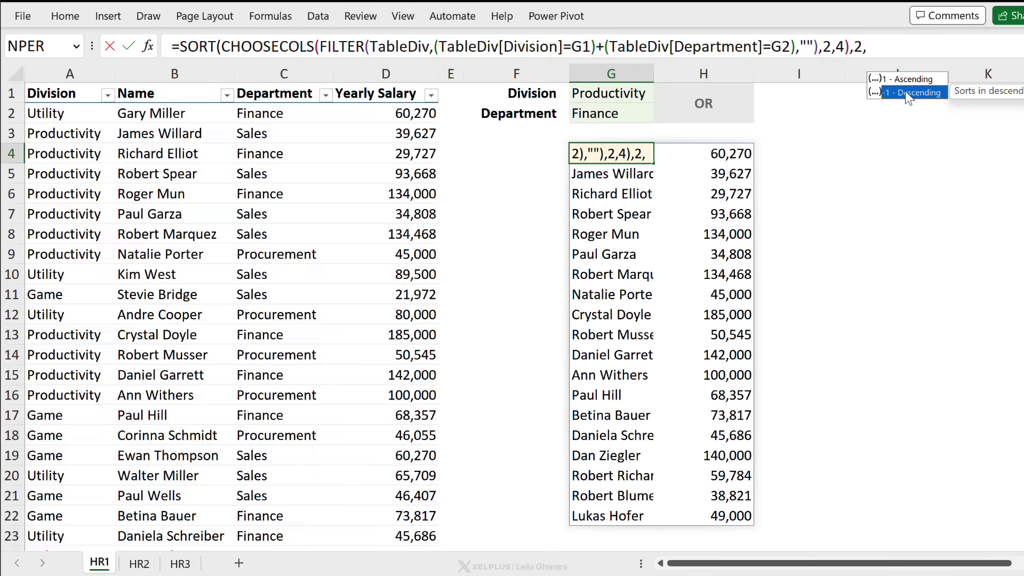
key(Tab)
text())
key(Return)
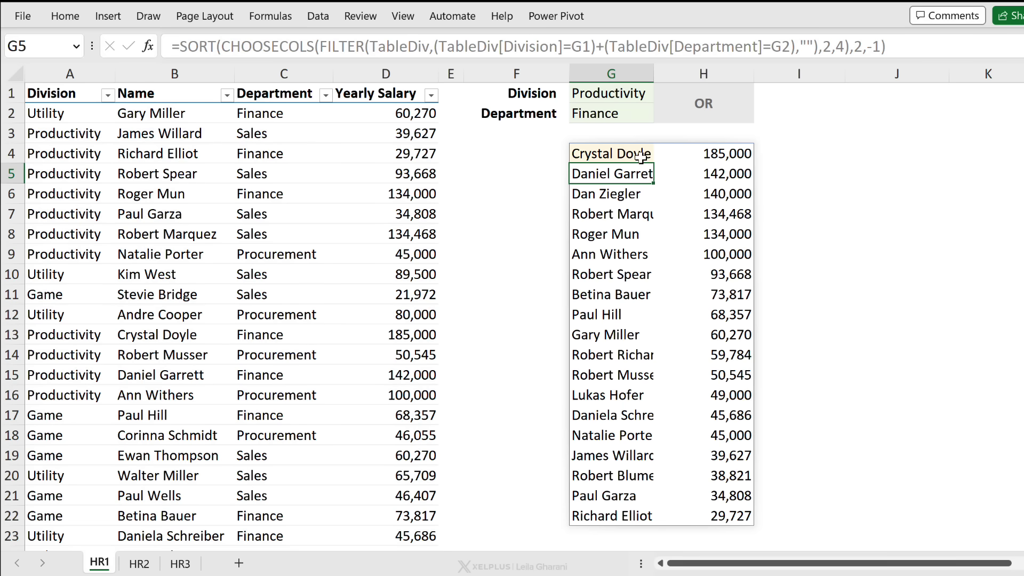
double_click(654, 74)
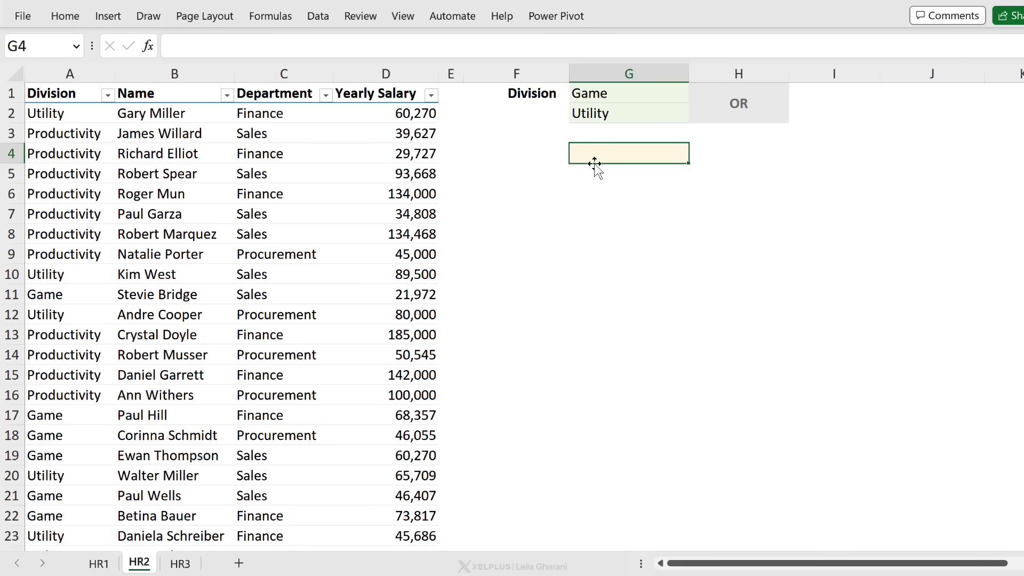
Step: On sheet HR2, review the two Division criteria in G1:G2 and matching entries in the table's Division column
click(611, 96)
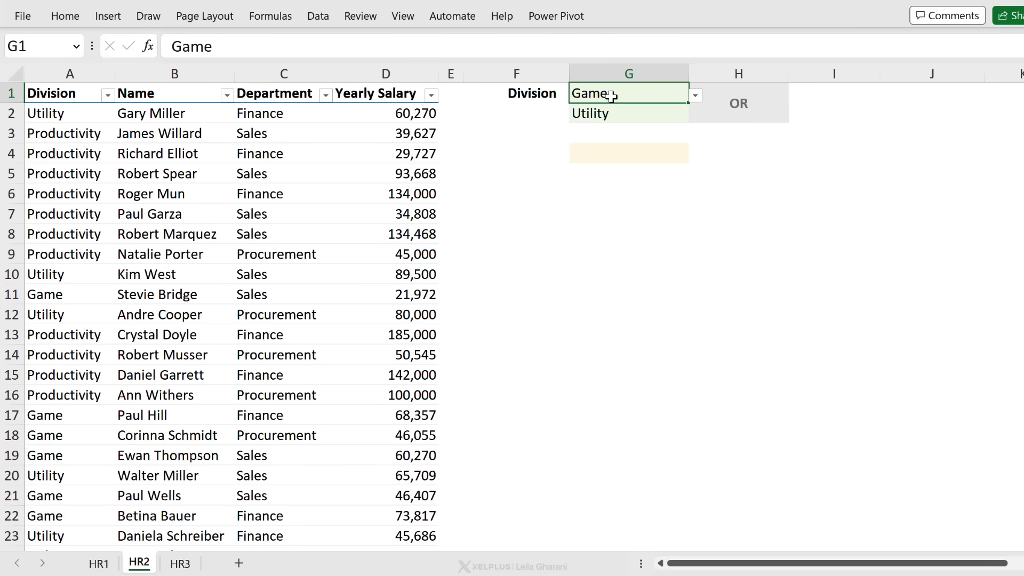
click(605, 114)
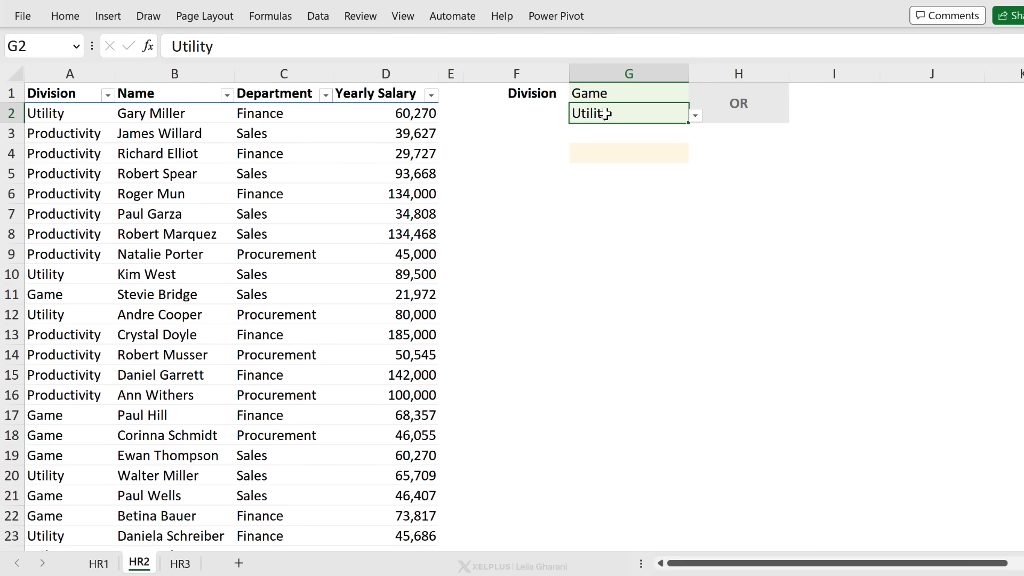
drag(608, 96, 608, 113)
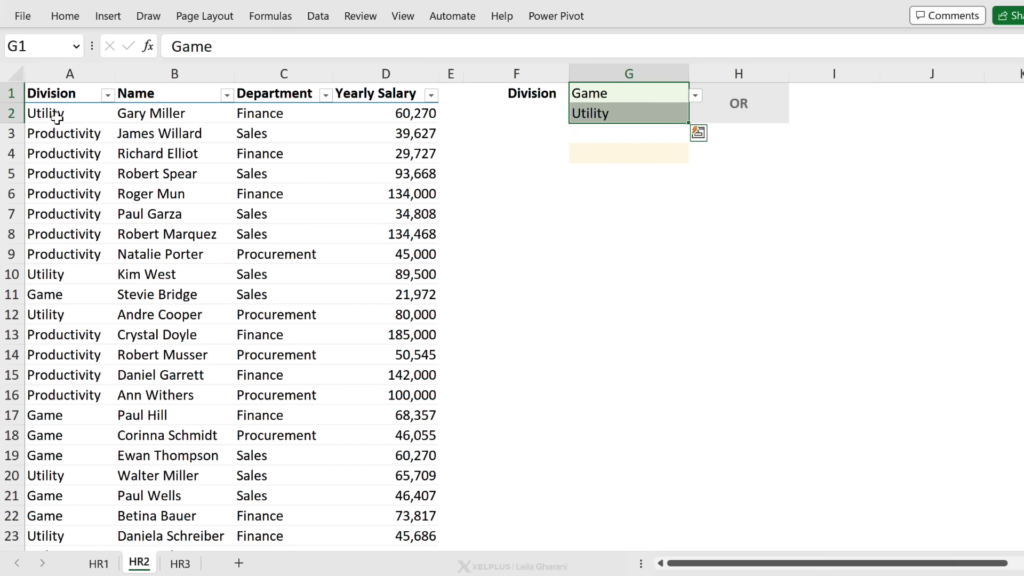
click(57, 114)
click(46, 295)
click(63, 274)
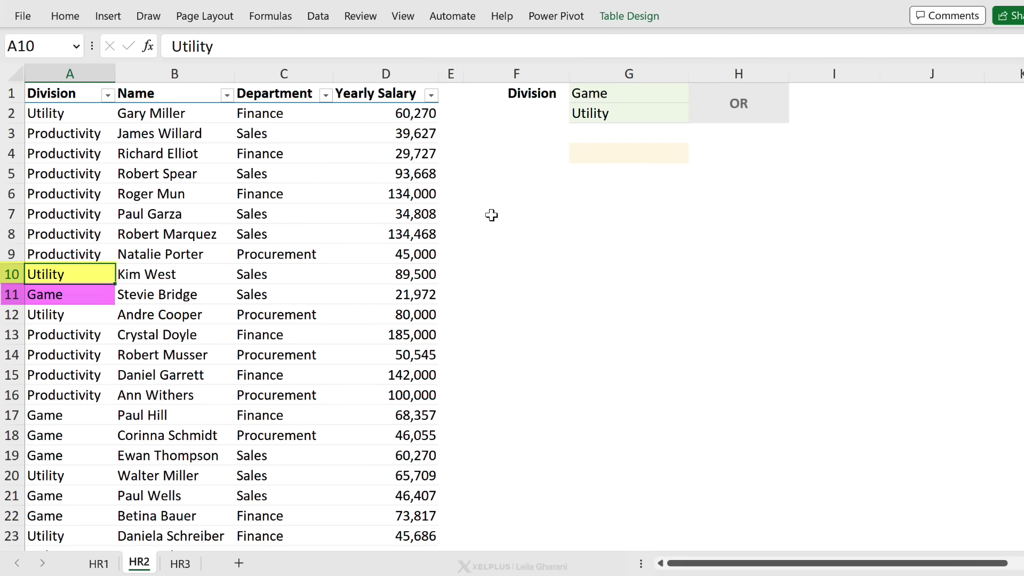
Step: Start a FILTER formula in G4 with TableDiv as the array and TableDiv[Division]=G1 as the include condition
click(600, 164)
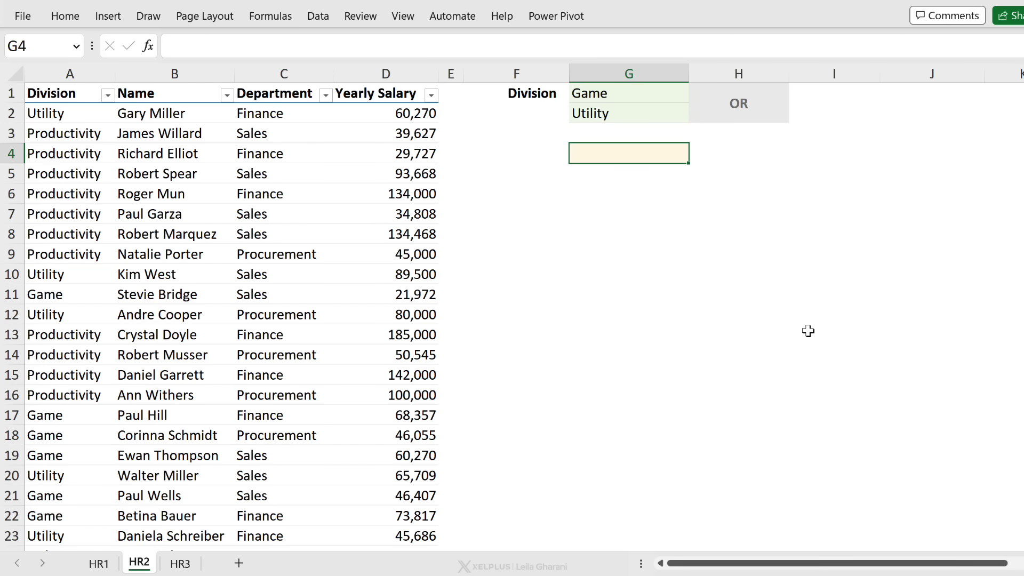
text(=fi)
key(Tab)
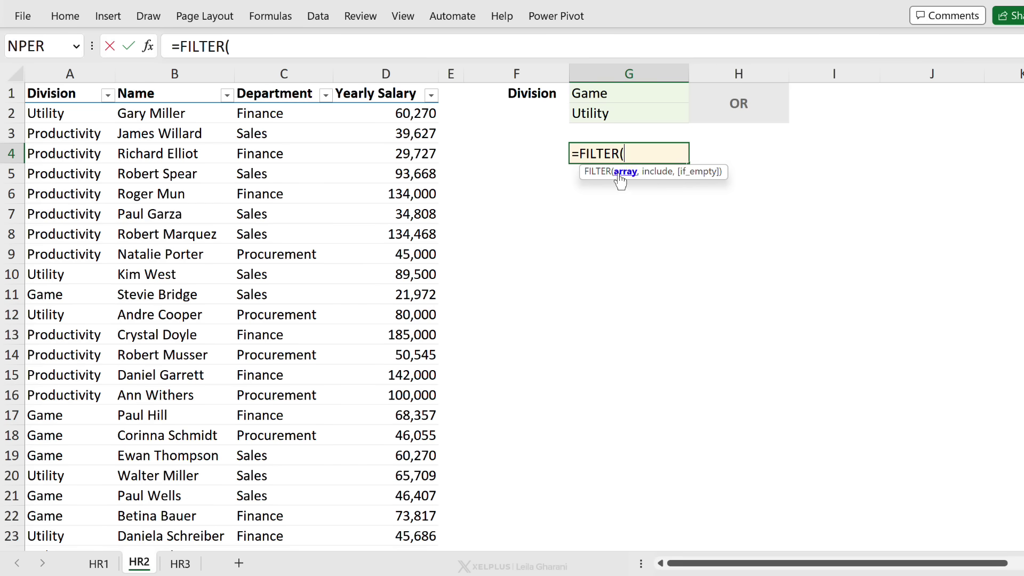
click(24, 79)
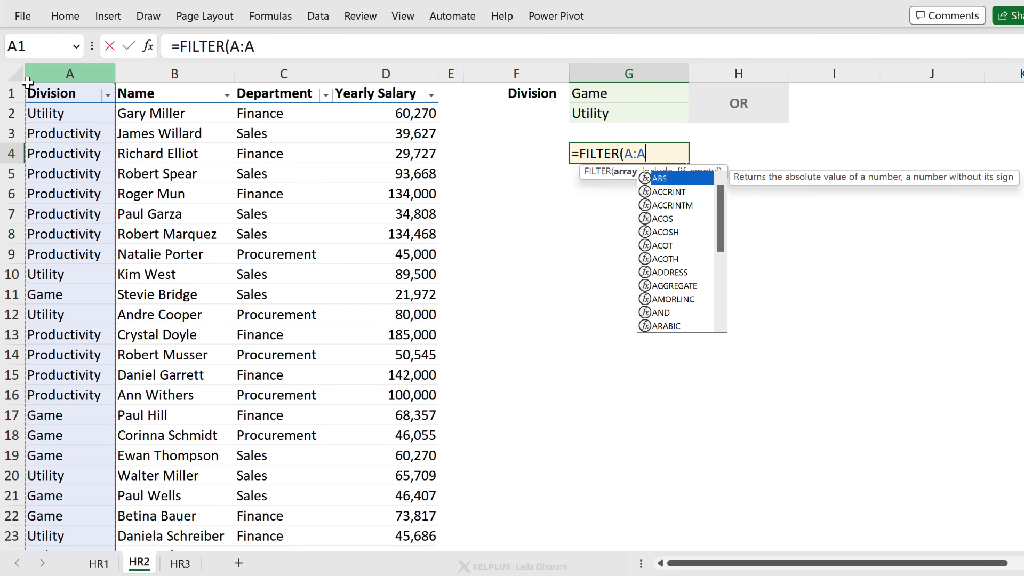
click(33, 93)
text(,)
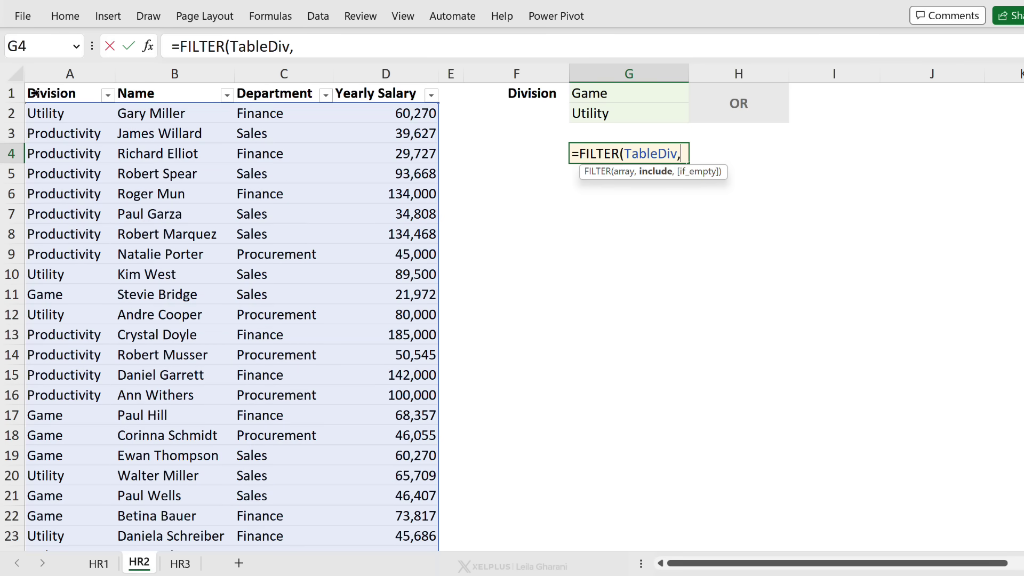
click(59, 87)
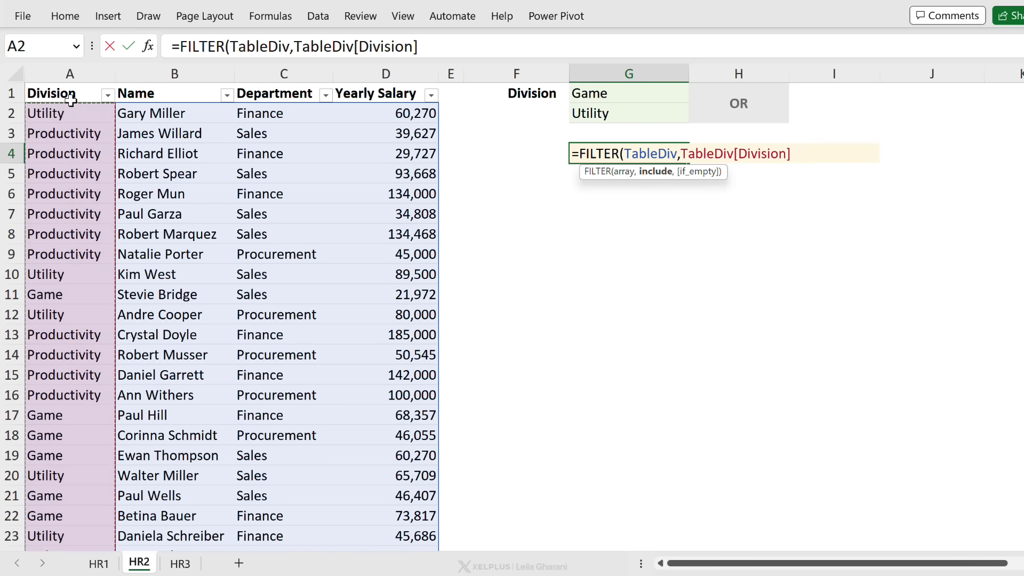
text(=)
click(605, 93)
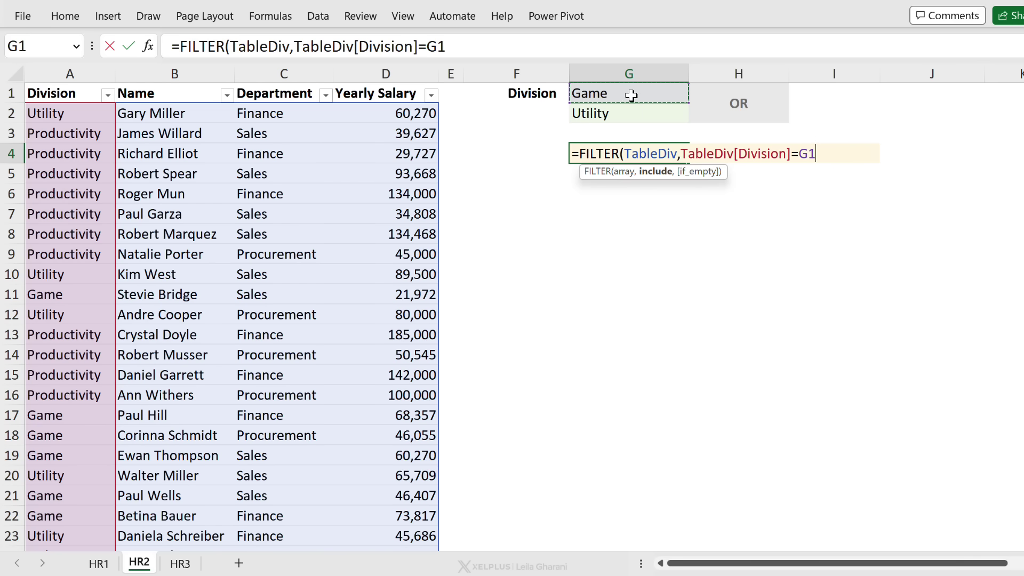
Step: Add +TableDiv[Division]=G2 to the FILTER formula as a second OR condition and commit it in G4
text(+)
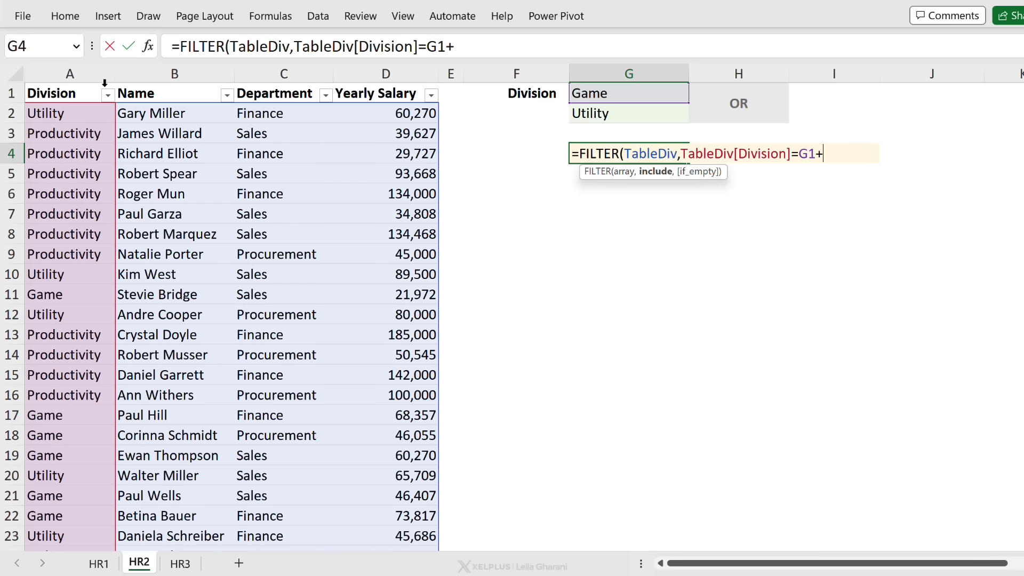
click(82, 80)
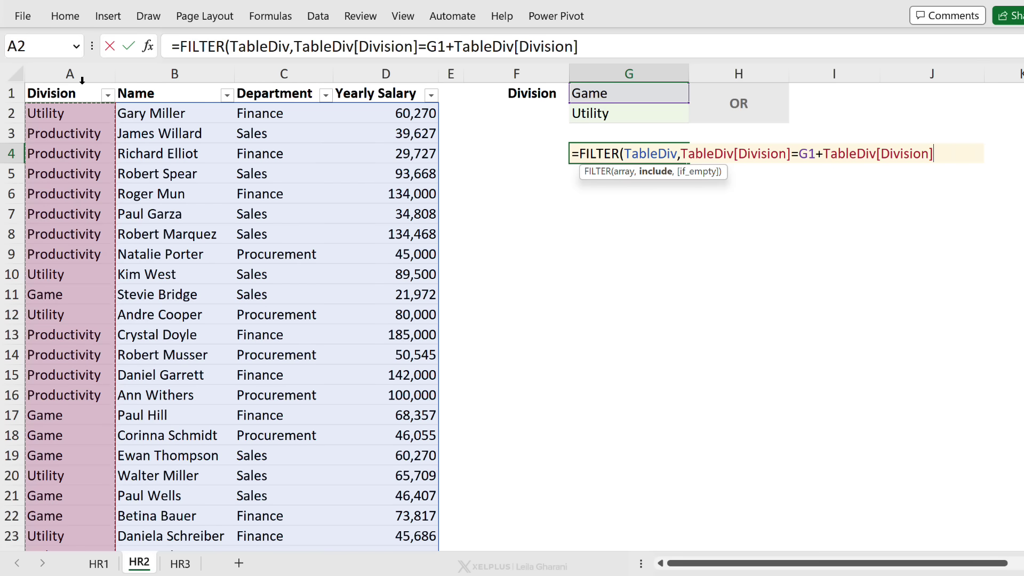
text(=)
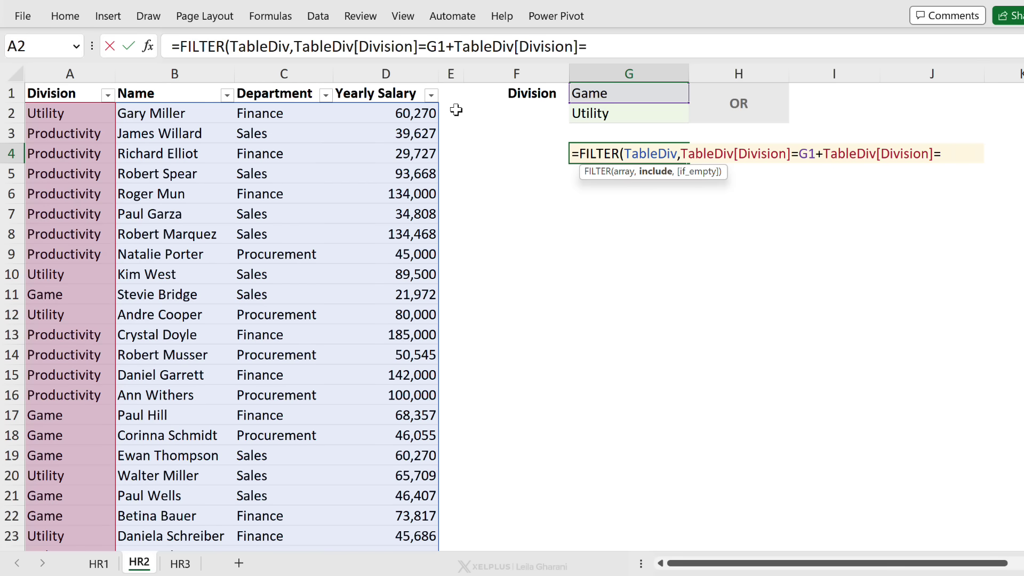
click(647, 116)
text())
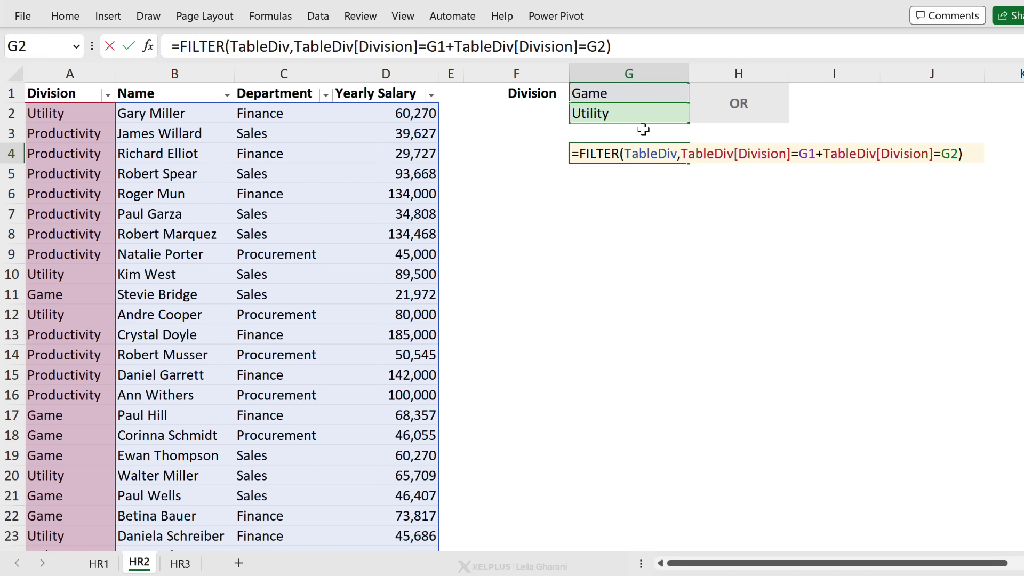
key(ctrl+Return)
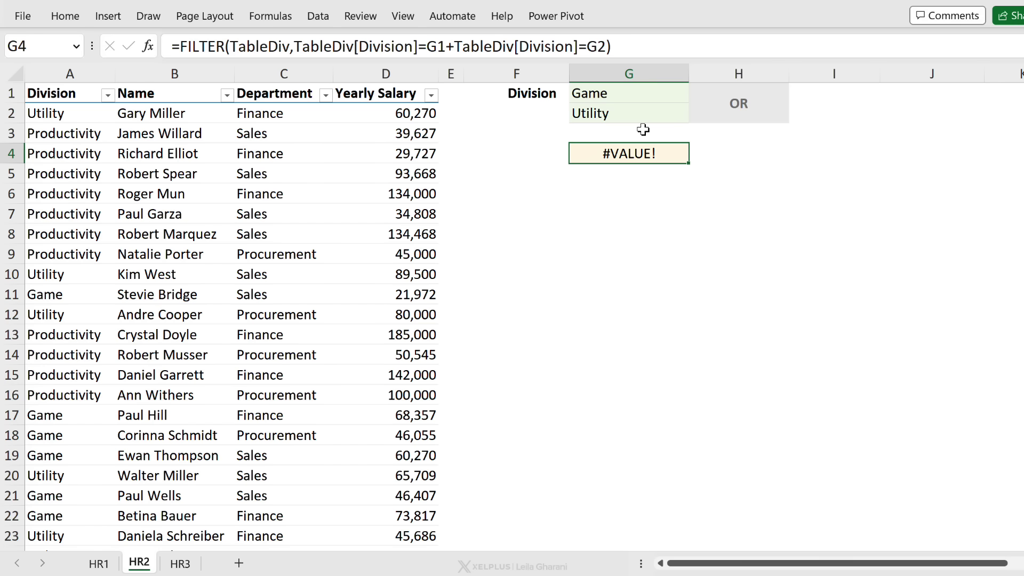
Step: Enclose each Division condition in G4's FILTER formula in its own parentheses and commit the formula
click(296, 49)
text(()
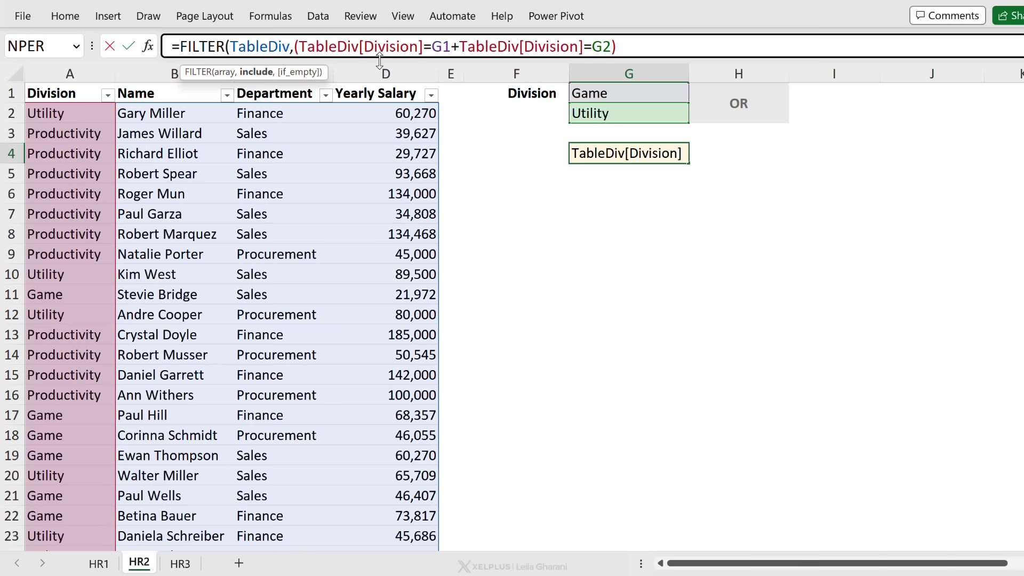
click(451, 47)
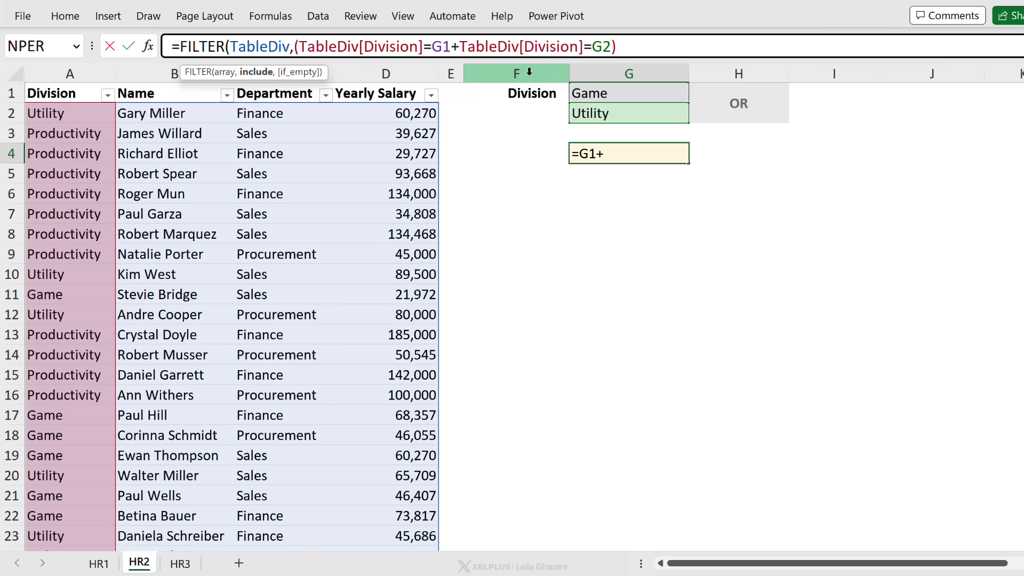
text())
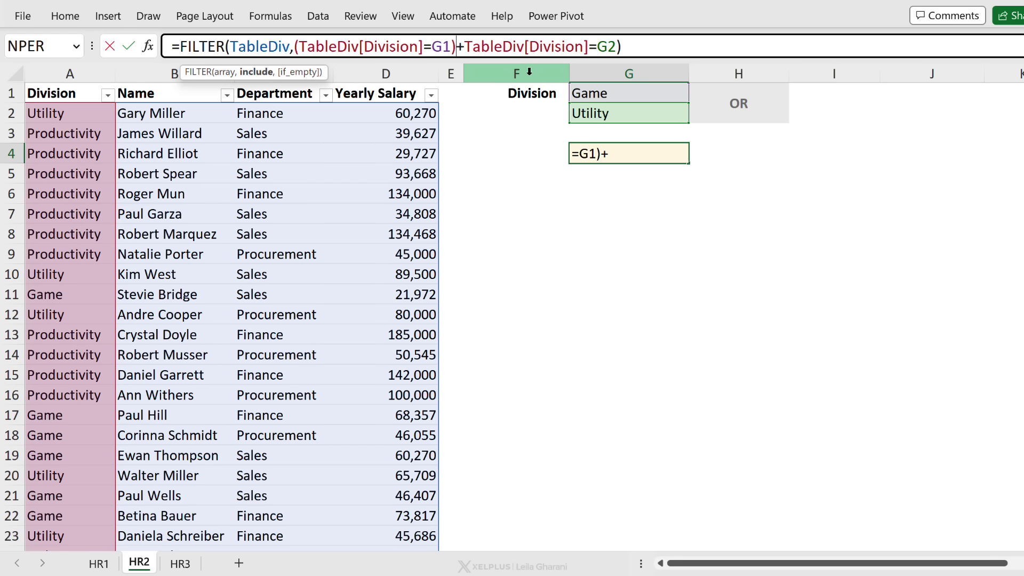
click(469, 47)
text(()
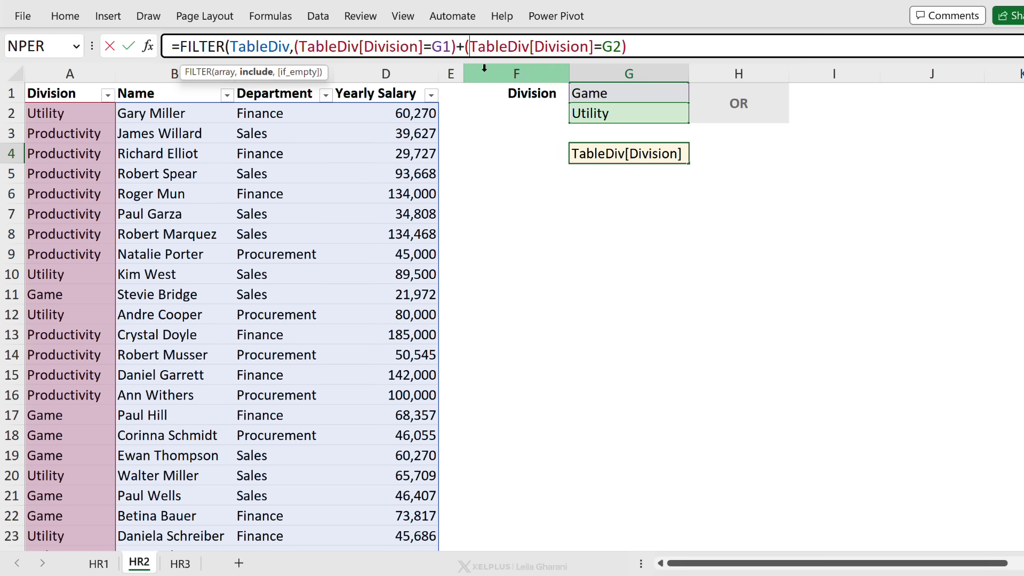
click(624, 47)
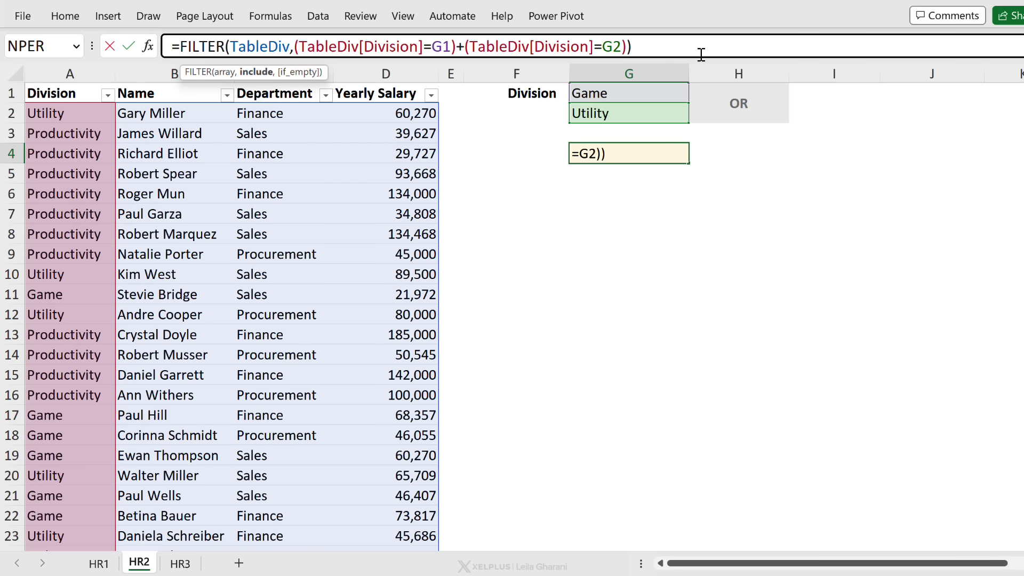
text())
key(ctrl+Return)
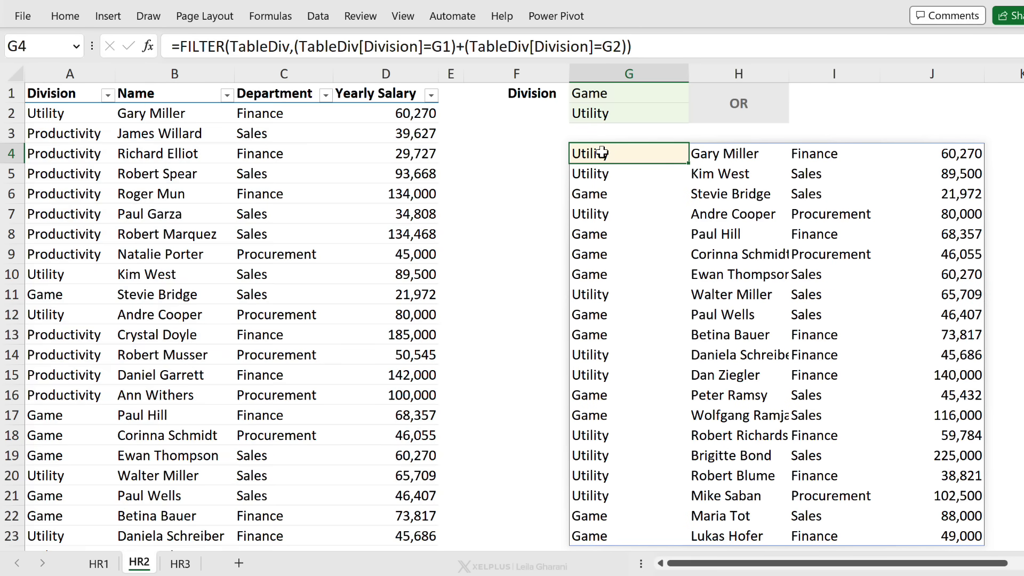
Step: Check the Division values in the rows returned by the FILTER formula
drag(601, 153, 601, 178)
click(599, 194)
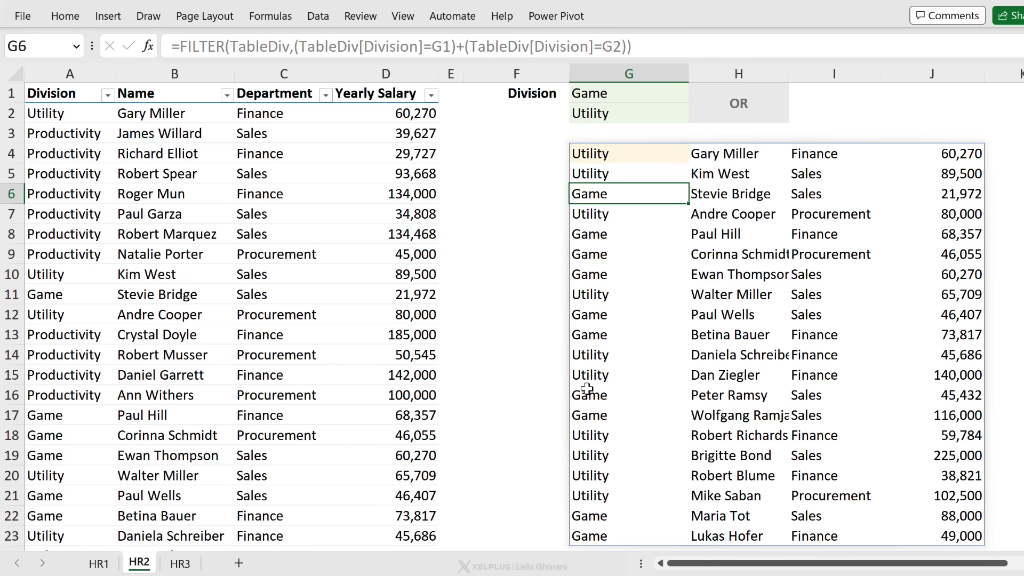
scroll(587, 388, down, 2)
scroll(589, 391, up, 2)
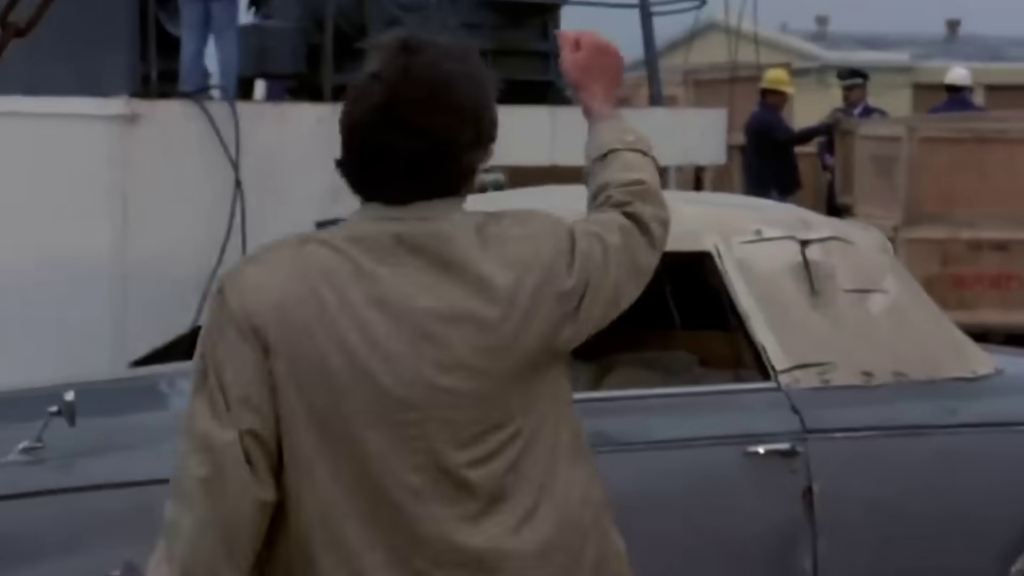
Step: Enter the note "AND Salary > 80000" in G3, directly beneath the two Division criteria
click(624, 132)
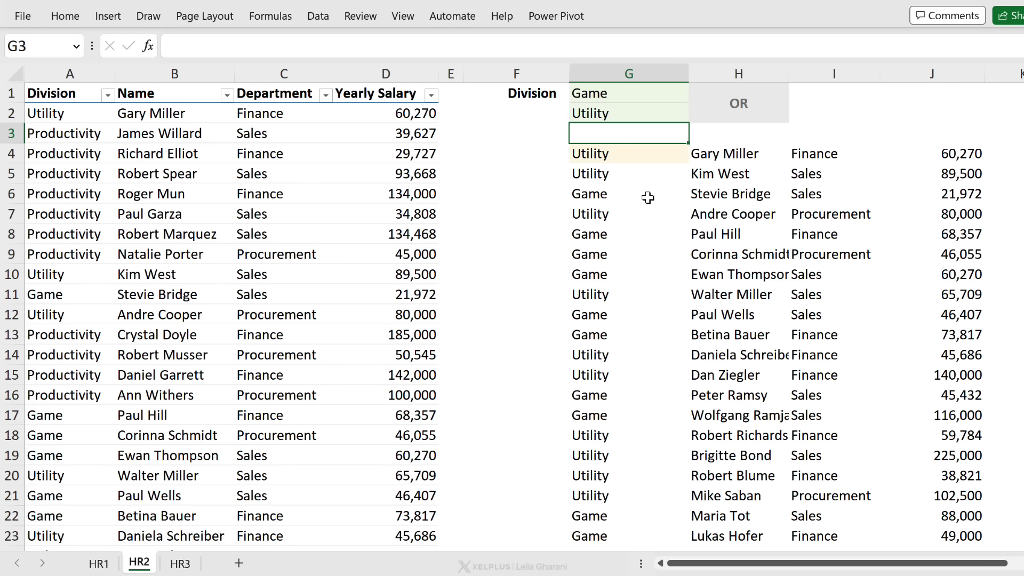
text(AND Sa)
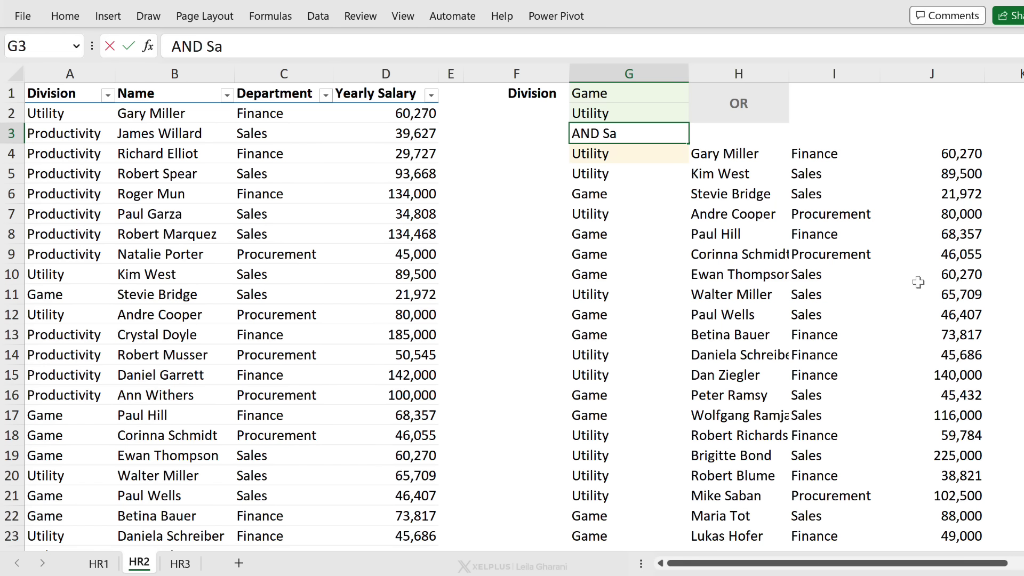
text(lary > 80000)
key(Return)
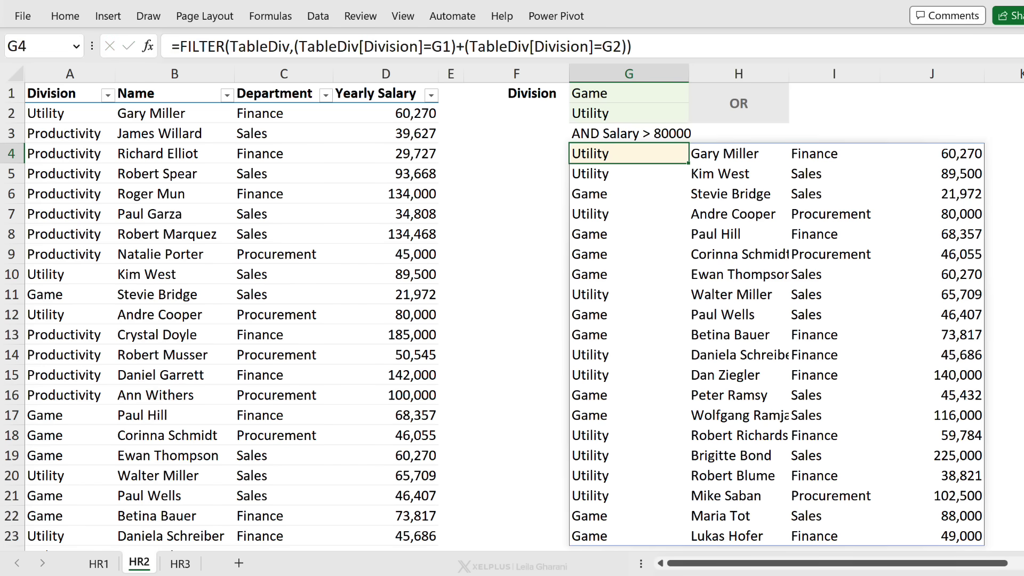
Step: Add *(TableDiv[Yearly Salary]>80000) as an AND condition to the FILTER formula in G4 and commit it
click(627, 46)
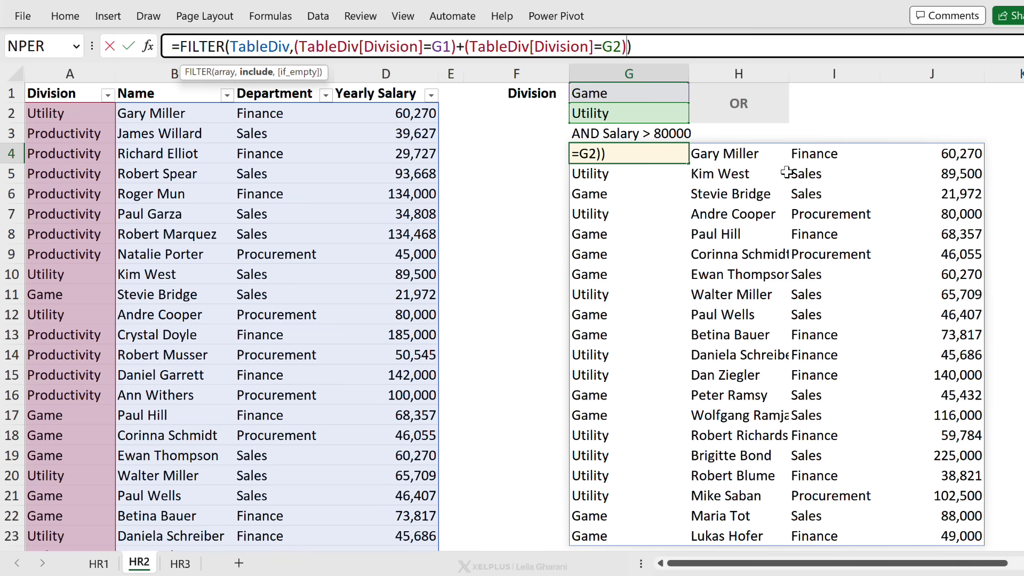
text(*()
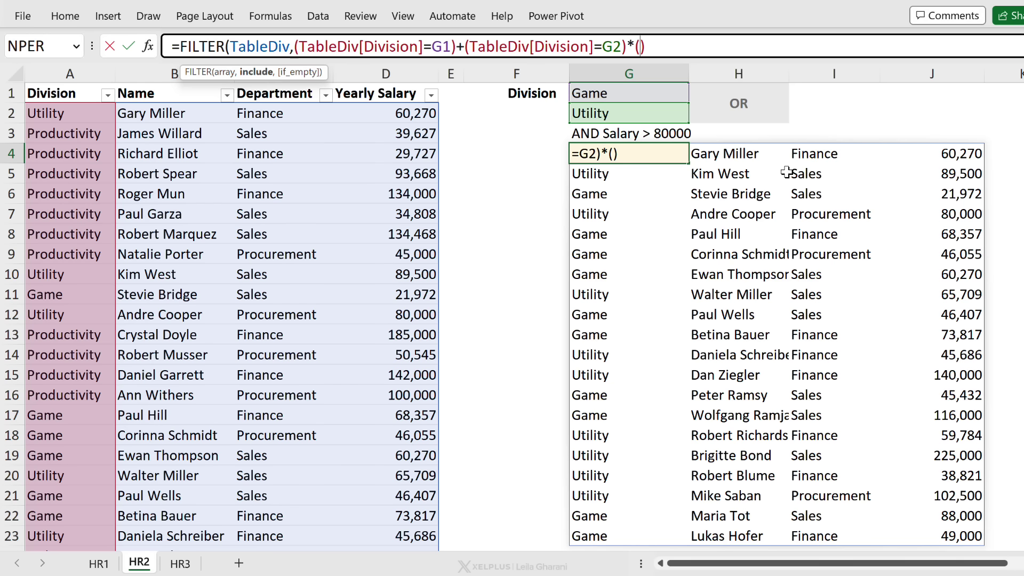
click(396, 79)
text(>)
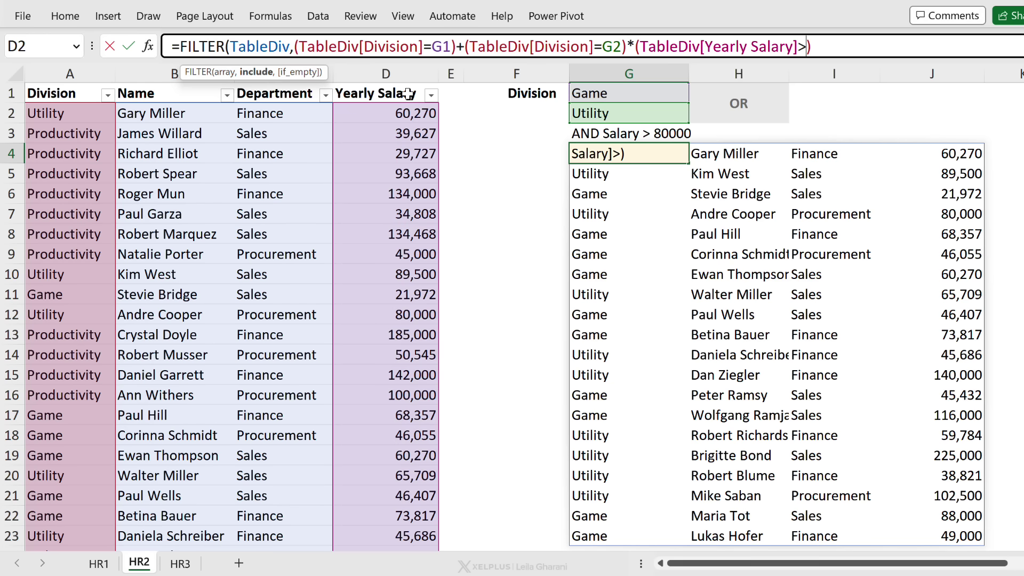
text(80000)
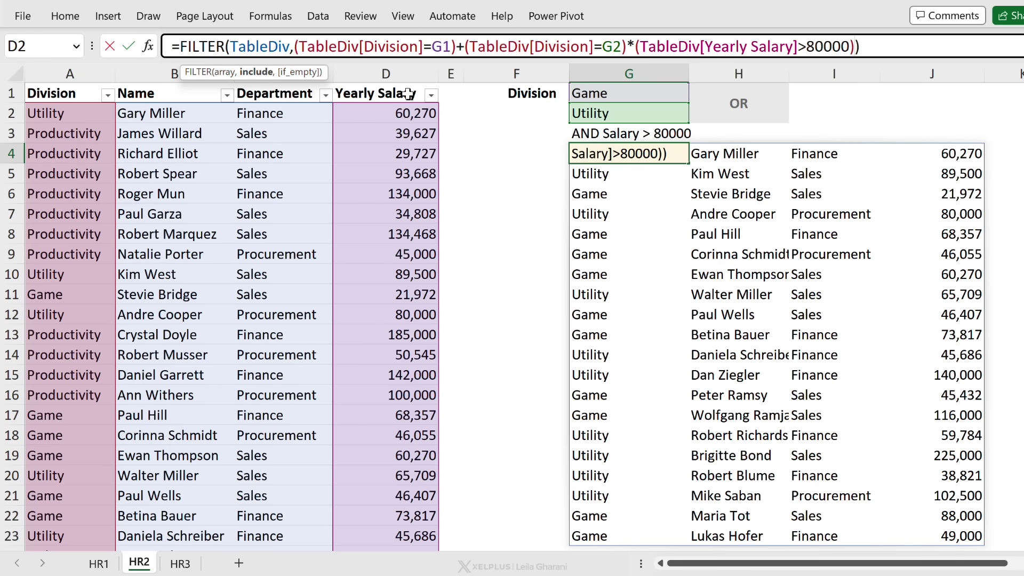
text())
key(Return)
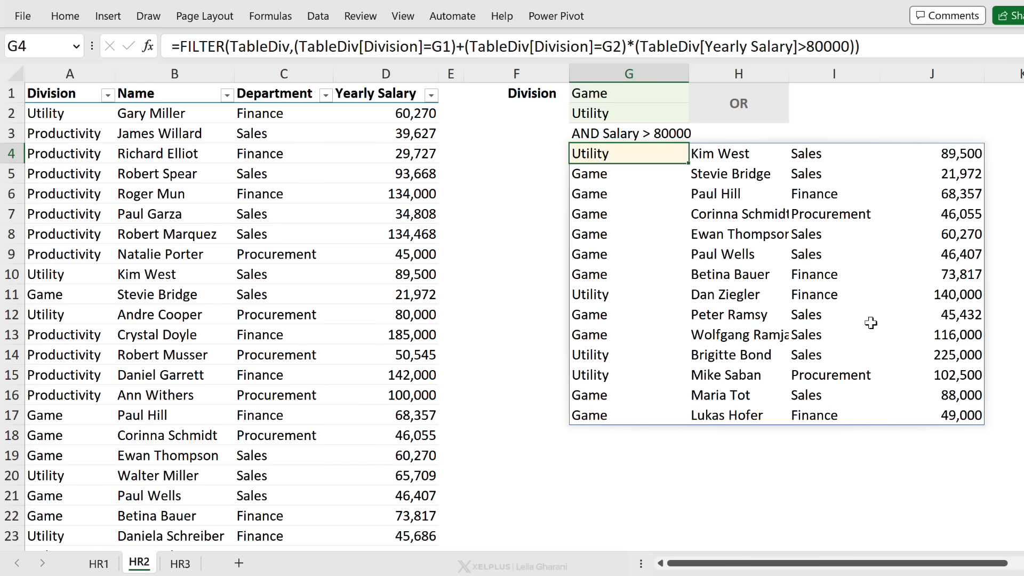
Step: Check the salaries returned by the FILTER formula against its conditions and the OR criteria in G1:H2
click(908, 318)
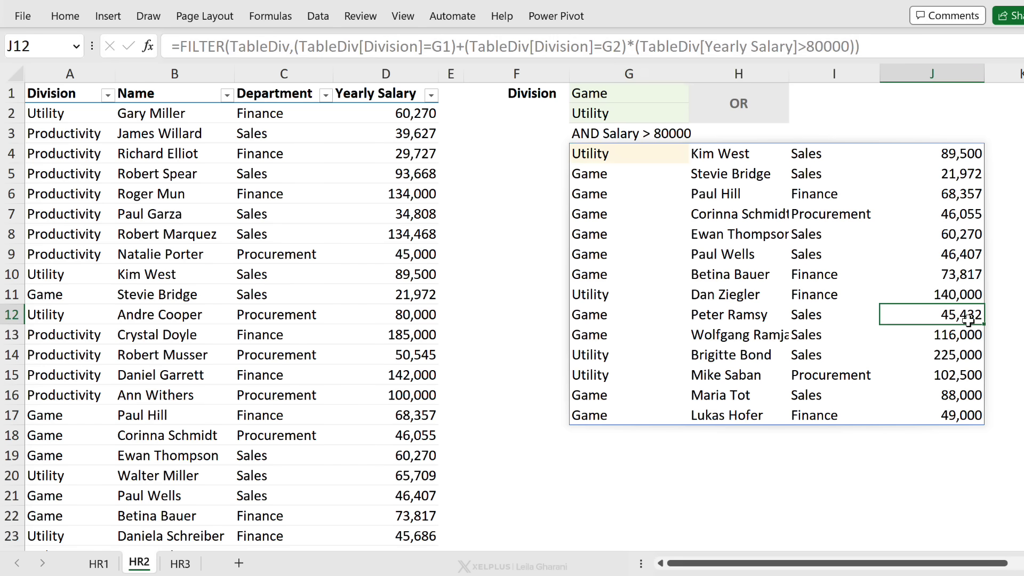
click(592, 154)
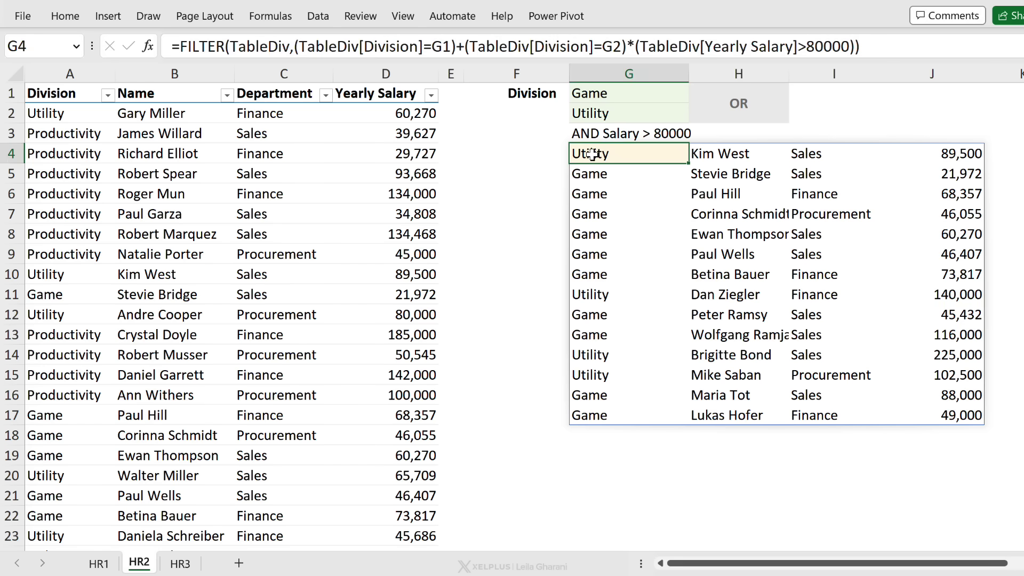
drag(611, 88, 730, 113)
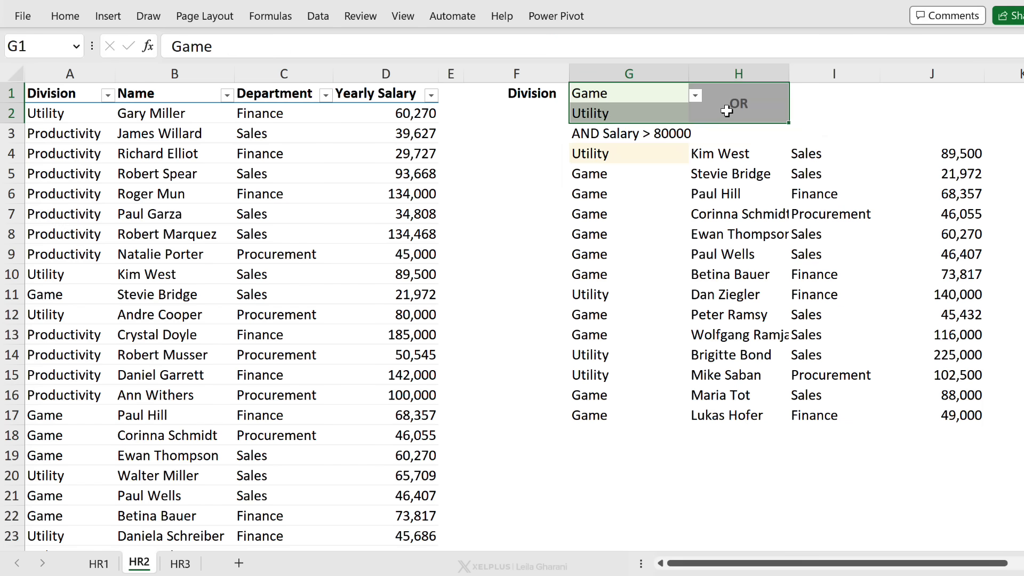
Step: Enclose the two added Division conditions in G4's FILTER formula in one outer pair of parentheses, before the salary condition, and commit it
click(590, 152)
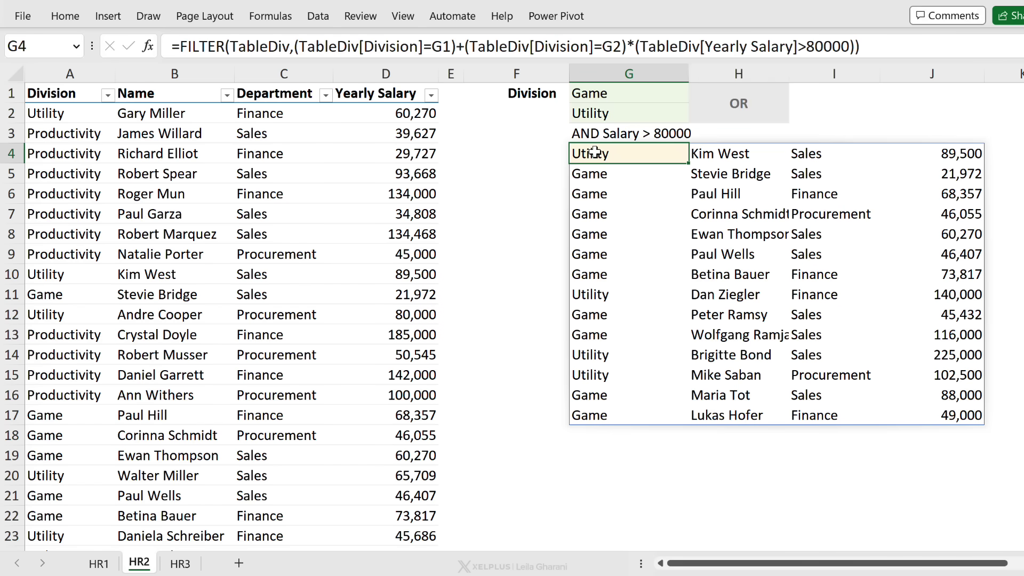
click(317, 46)
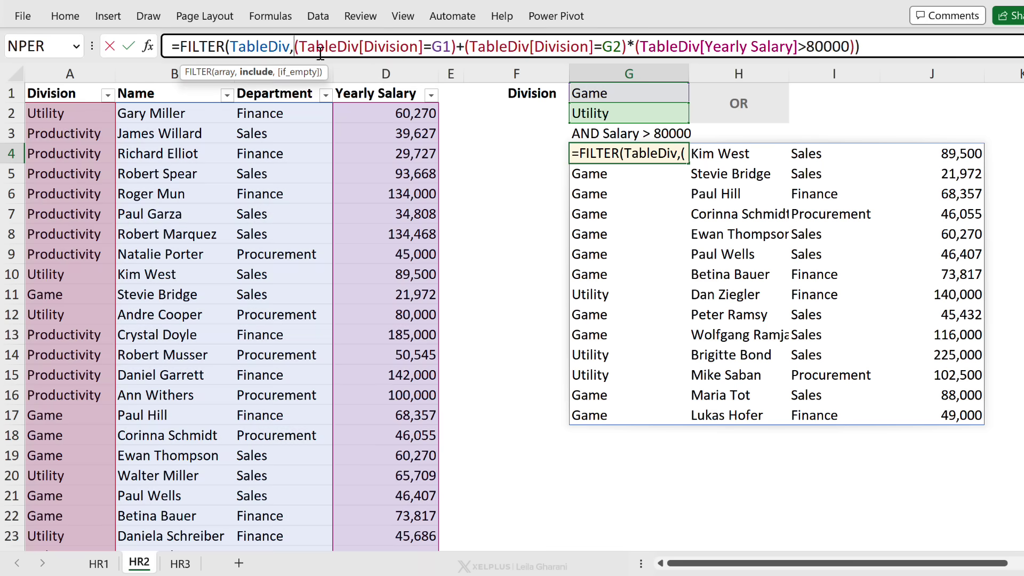
key(Left)
key(Left)
key(Left)
text(()
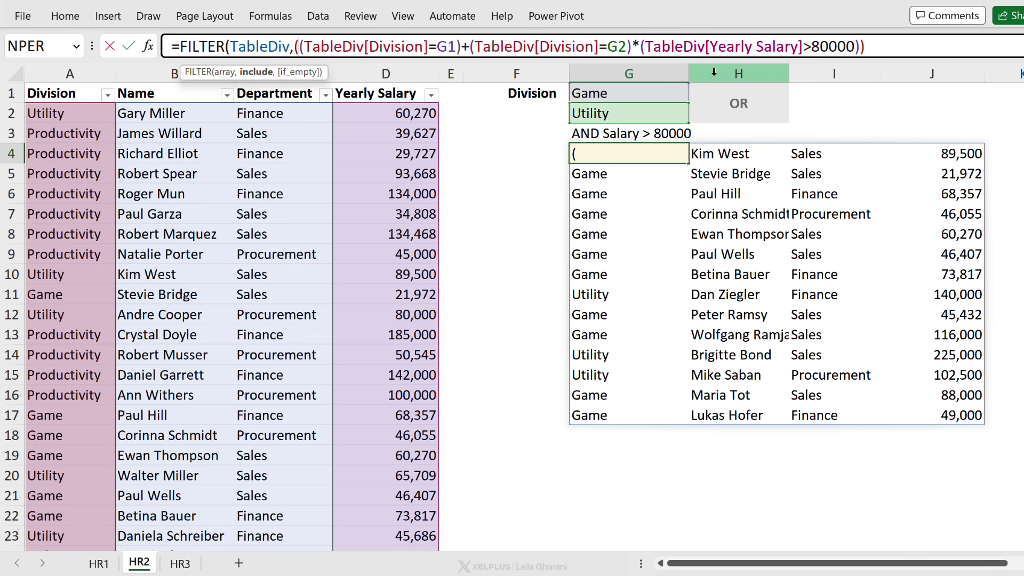
click(631, 47)
text())
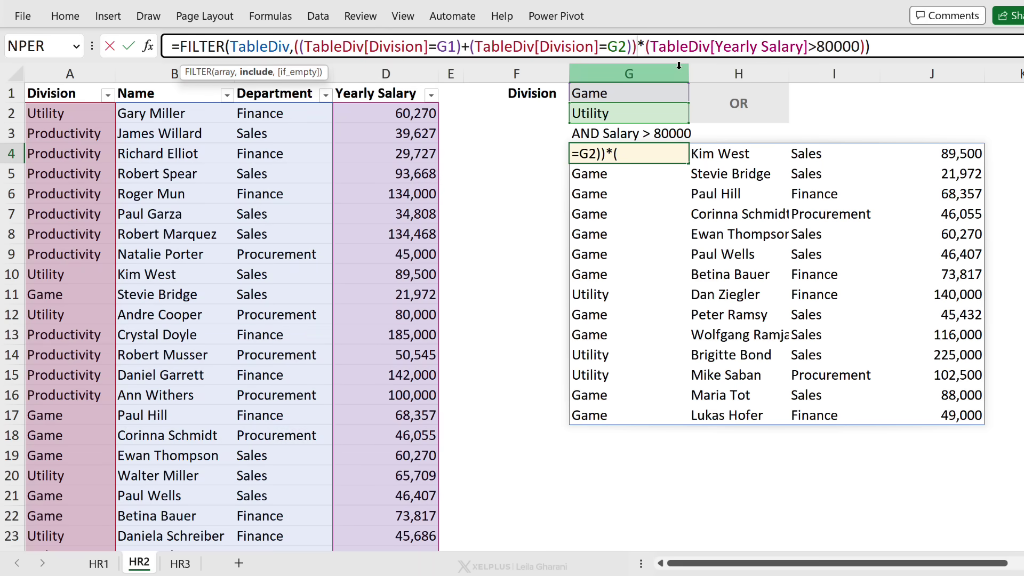
key(ctrl+Return)
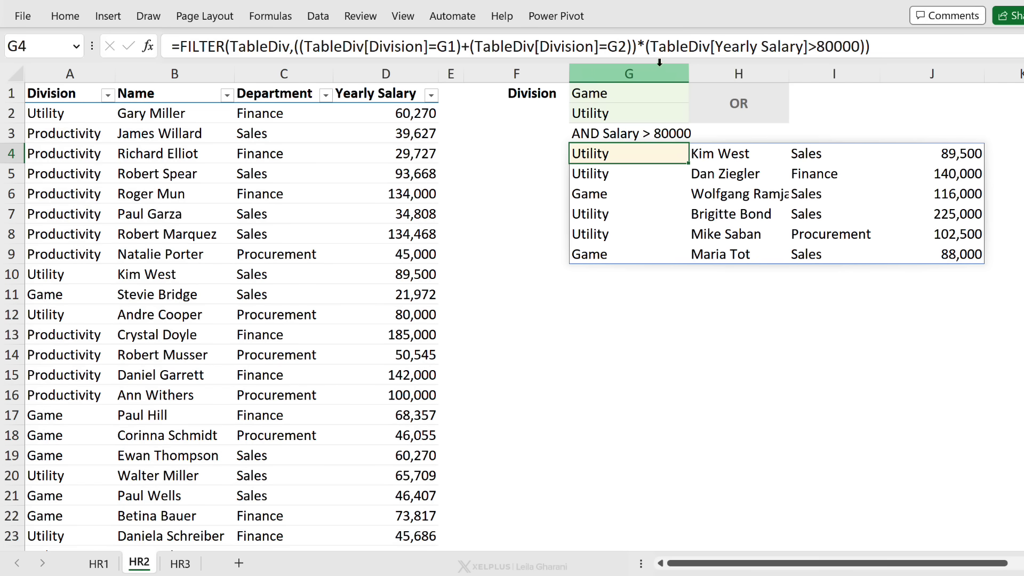